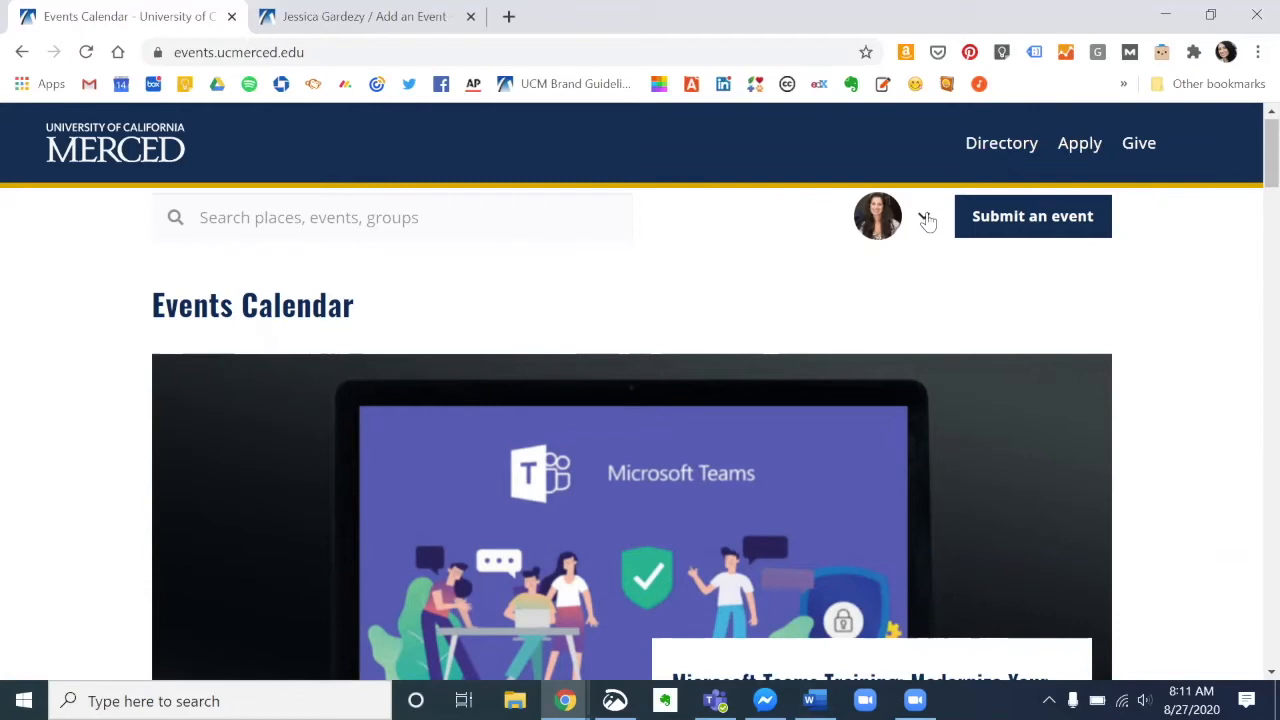
Open the calendar's administration area and display the list of pending events
{"action": "left_click", "coordinate": [925, 218]}
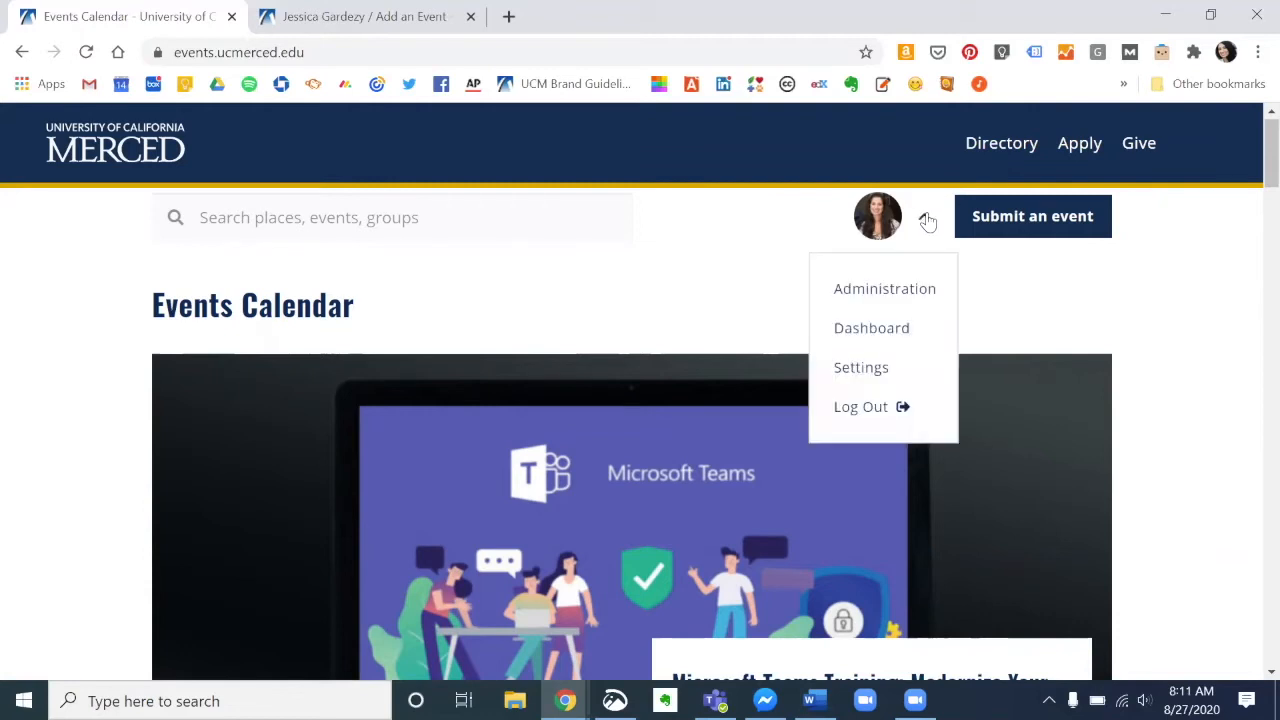
{"action": "left_click", "coordinate": [887, 292]}
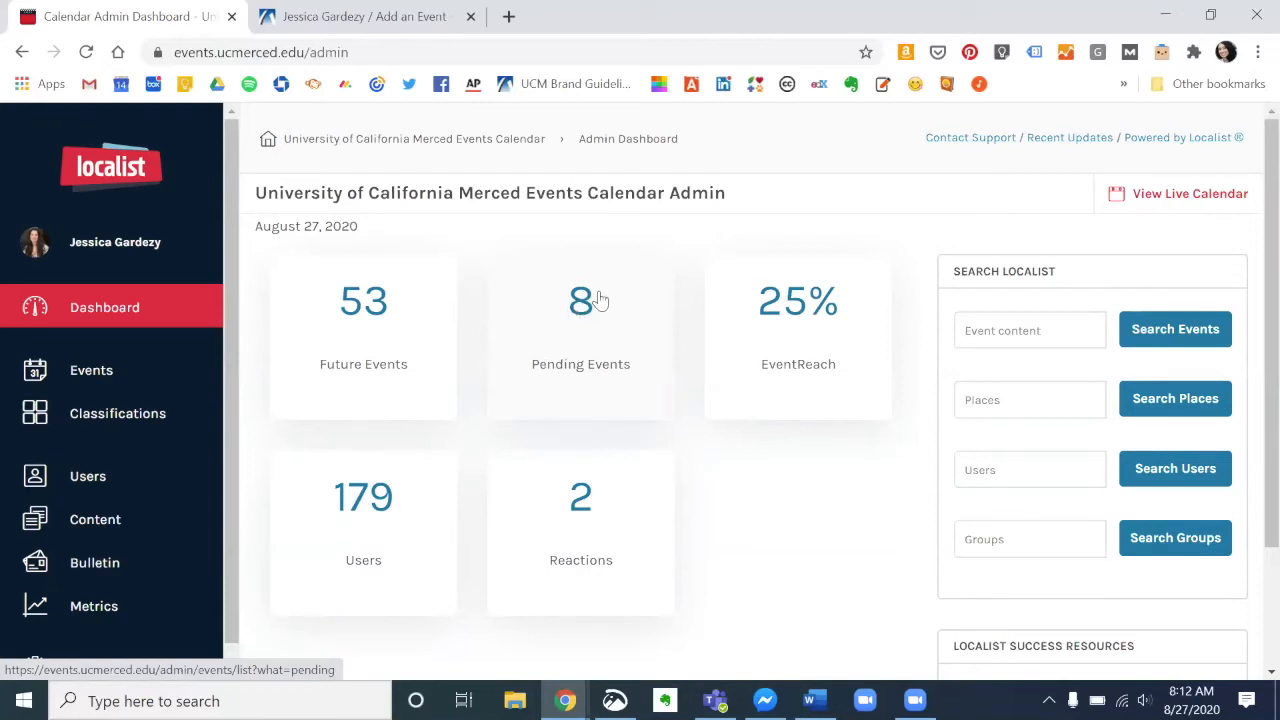
{"action": "left_click", "coordinate": [596, 299]}
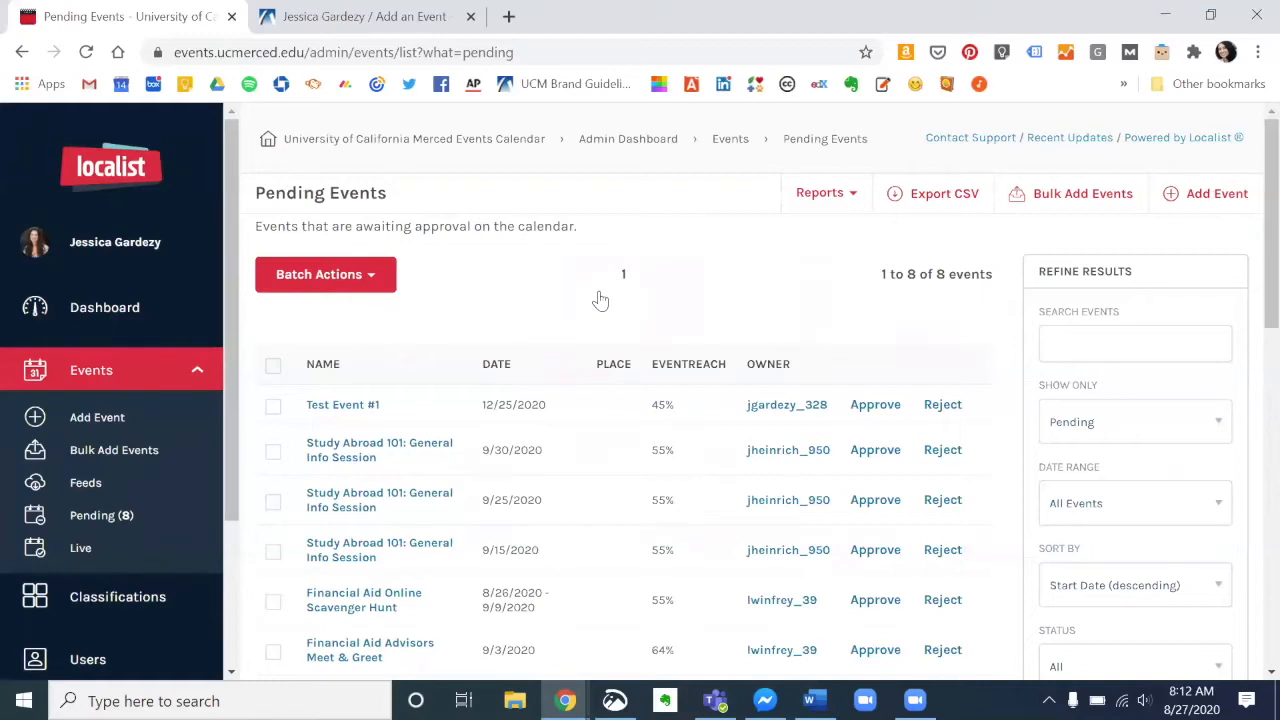
{"action": "scroll", "coordinate": [600, 300], "scroll_direction": "down", "scroll_amount": 2}
{"action": "scroll", "coordinate": [600, 300], "scroll_direction": "up", "scroll_amount": 1}
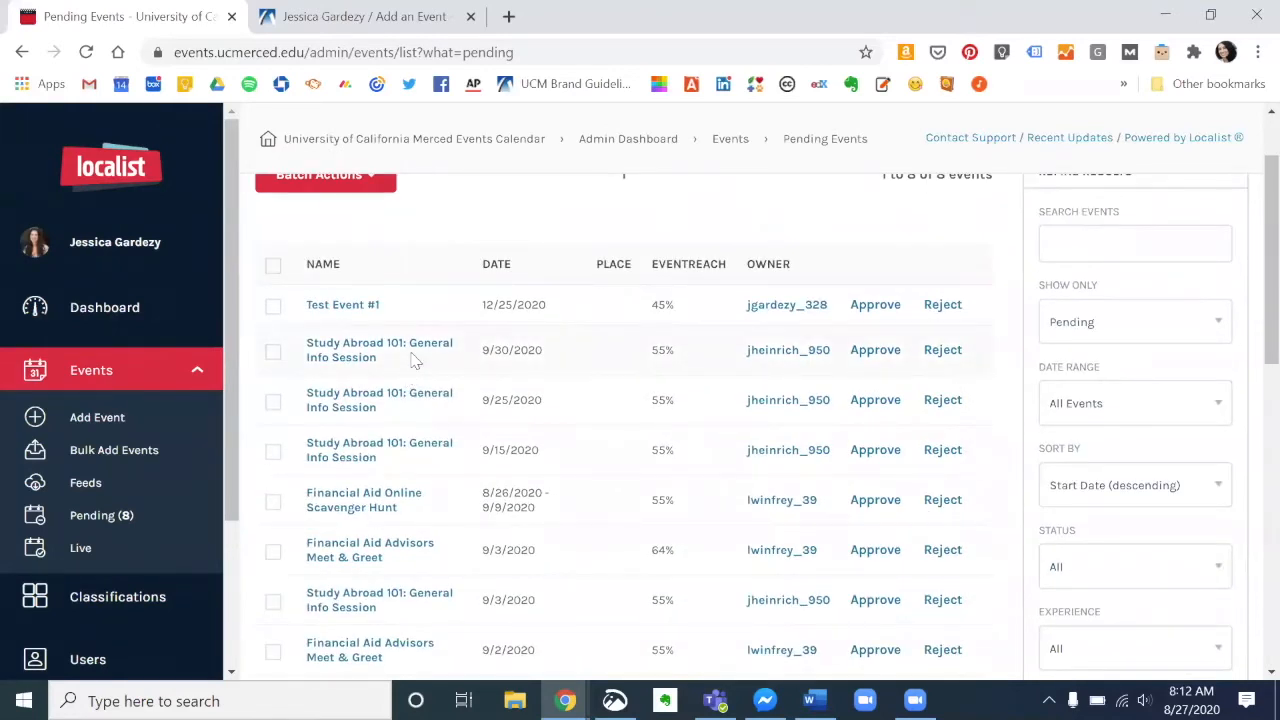
{"action": "scroll", "coordinate": [415, 361], "scroll_direction": "down", "scroll_amount": 1}
{"action": "scroll", "coordinate": [415, 361], "scroll_direction": "up", "scroll_amount": 1}
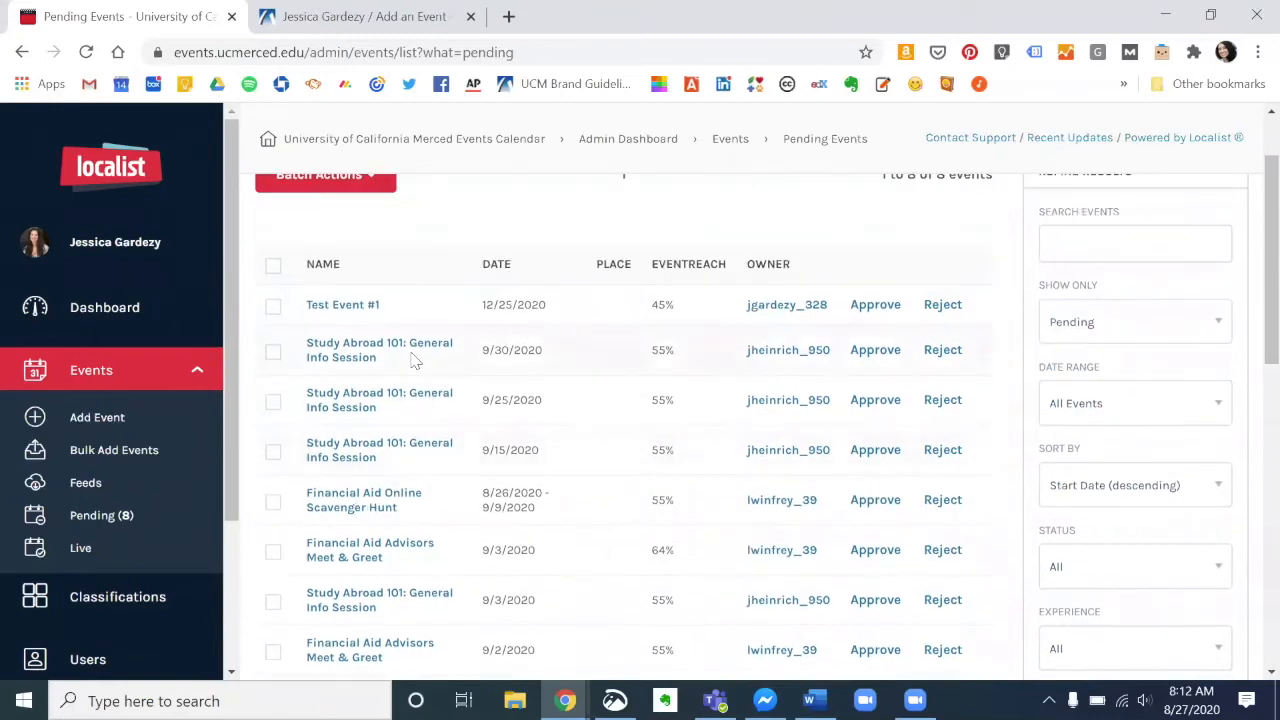
Open the pending event Test Event #1 for editing
{"action": "left_click", "coordinate": [334, 312]}
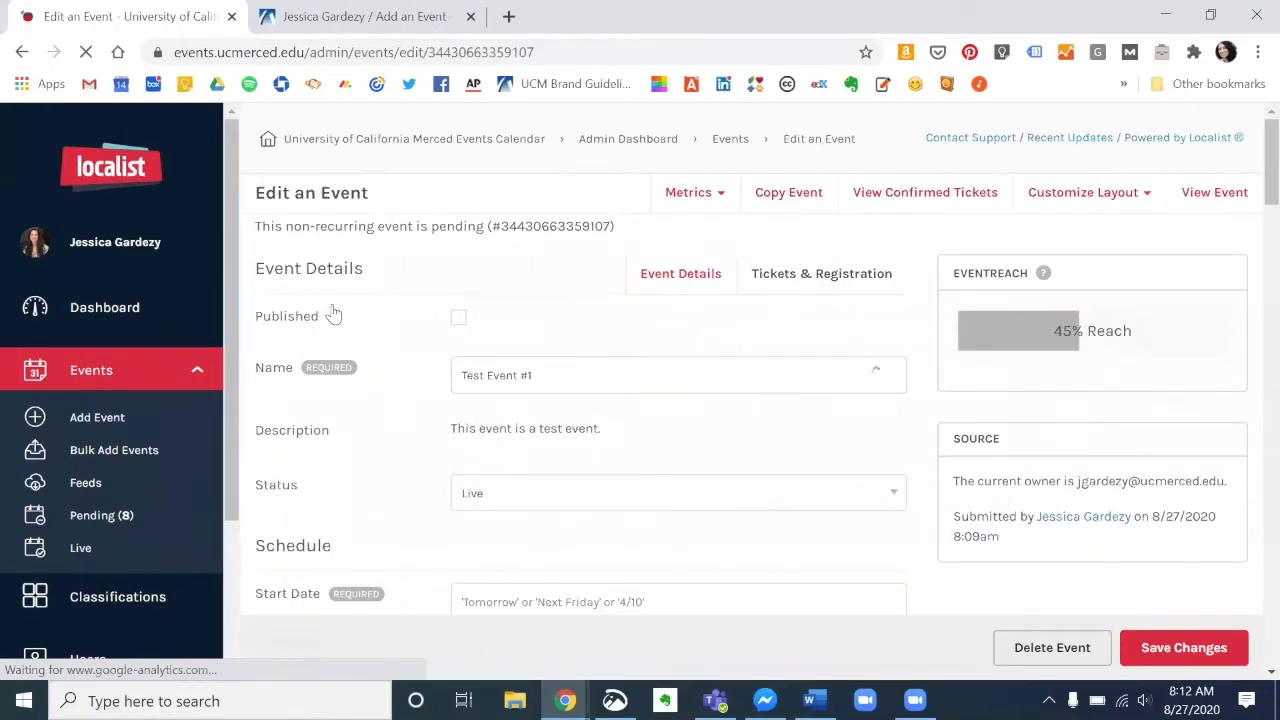
{"action": "scroll", "coordinate": [480, 358], "scroll_direction": "down", "scroll_amount": 1}
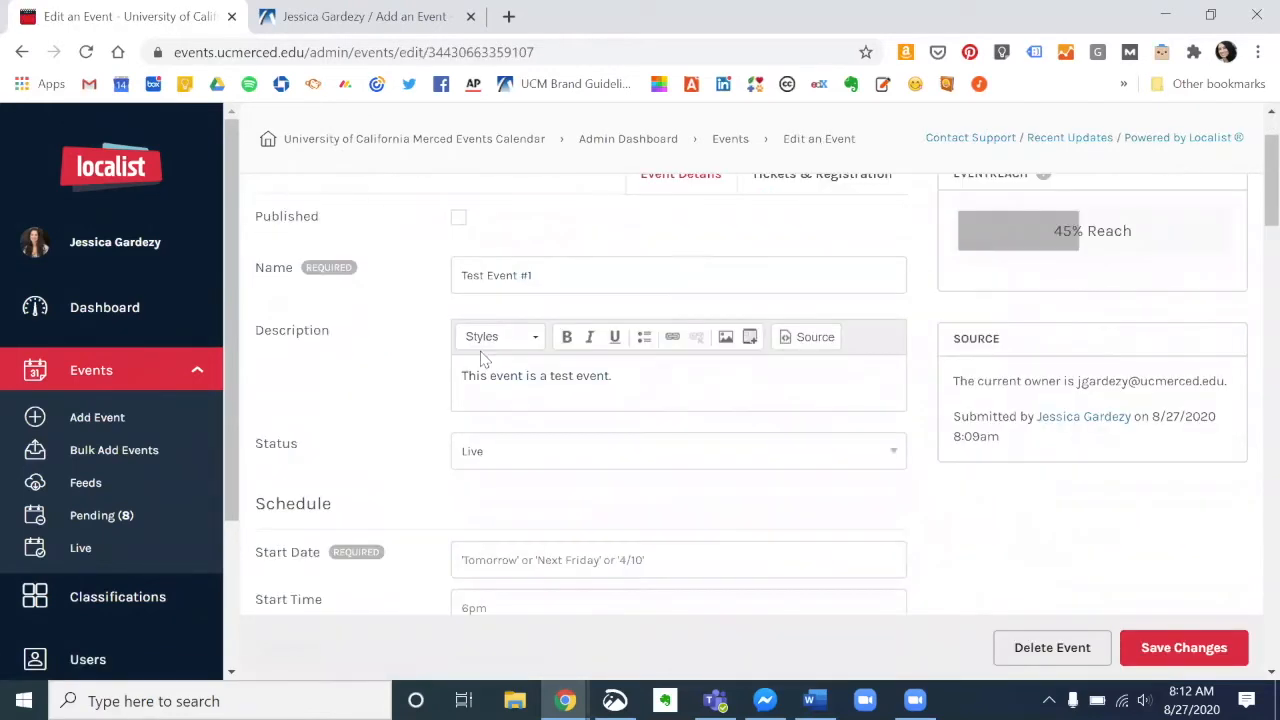
{"action": "scroll", "coordinate": [480, 358], "scroll_direction": "up", "scroll_amount": 1}
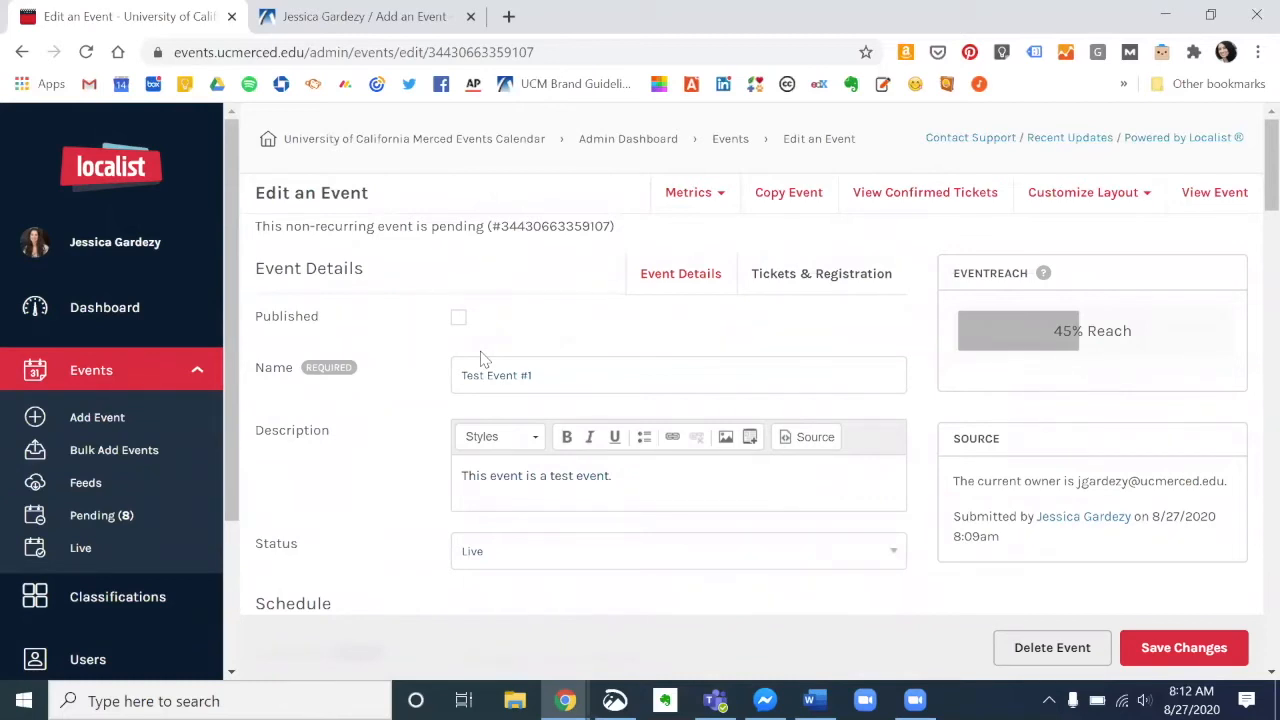
Examine the review criteria and approval guidelines on the public event submission form
{"action": "key", "text": "ctrl+Tab"}
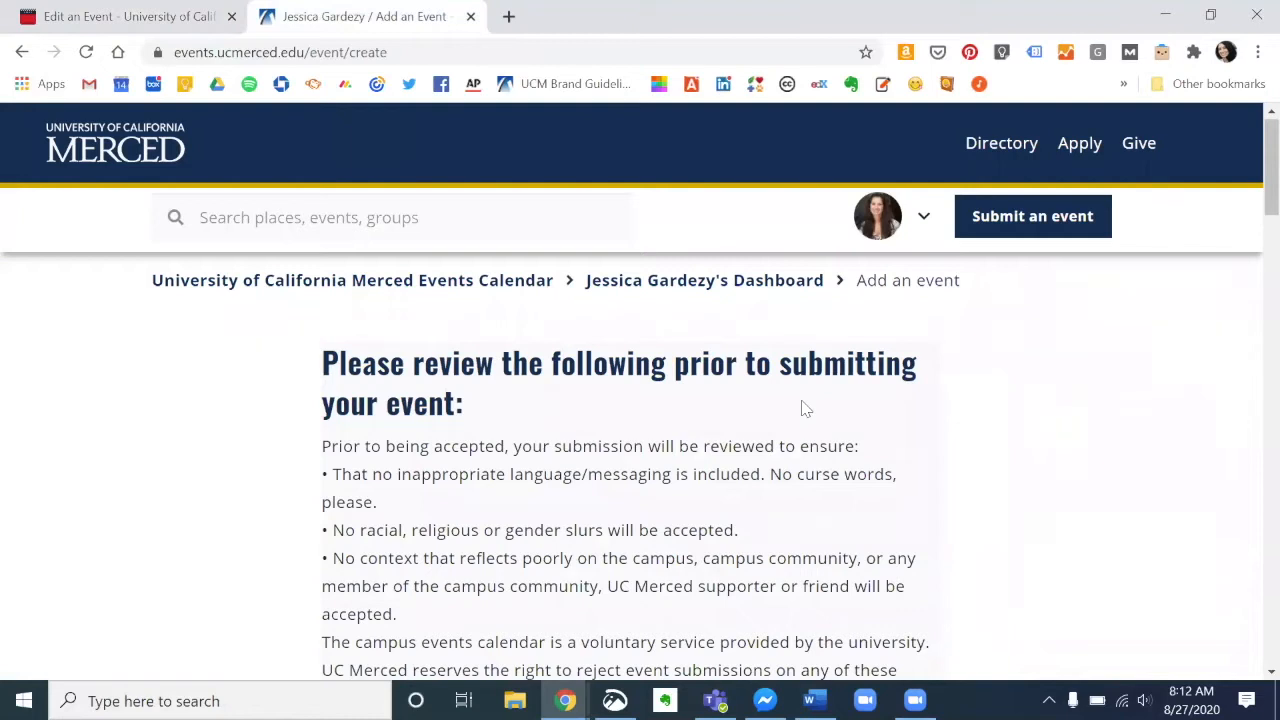
{"action": "left_click", "coordinate": [1036, 214]}
{"action": "scroll", "coordinate": [1055, 295], "scroll_direction": "down", "scroll_amount": 5}
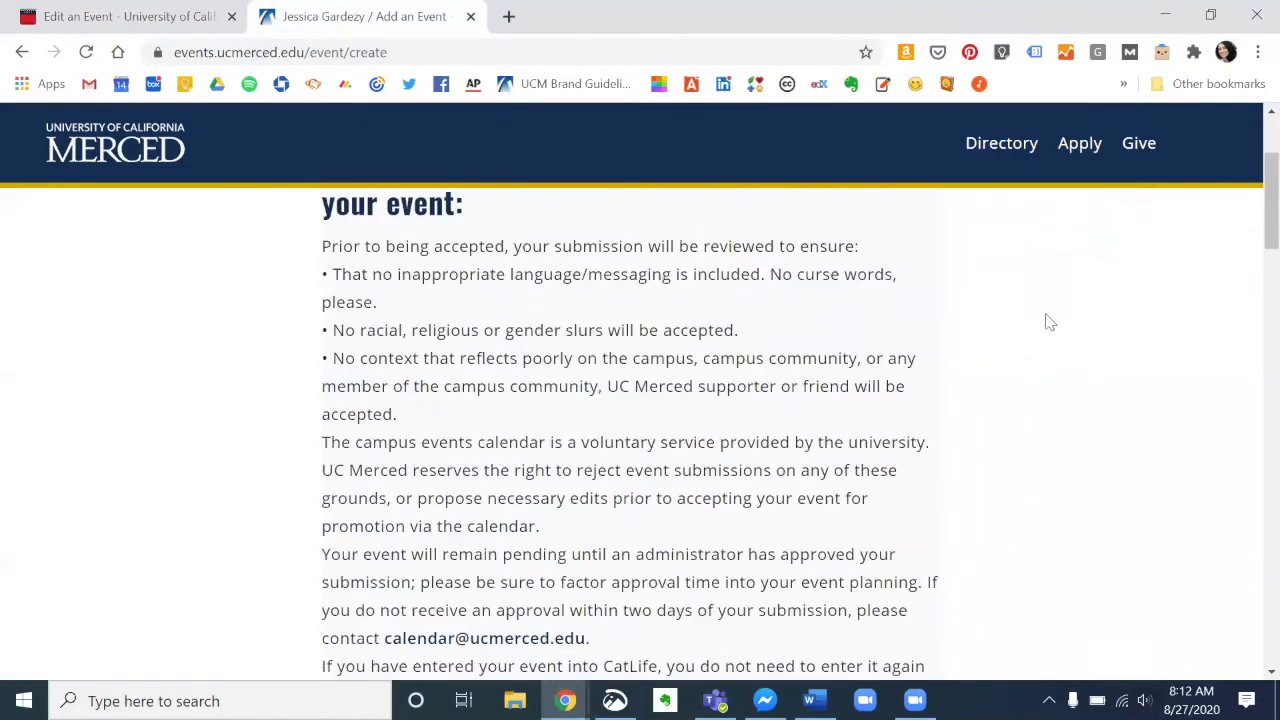
{"action": "scroll", "coordinate": [1049, 321], "scroll_direction": "down", "scroll_amount": 3}
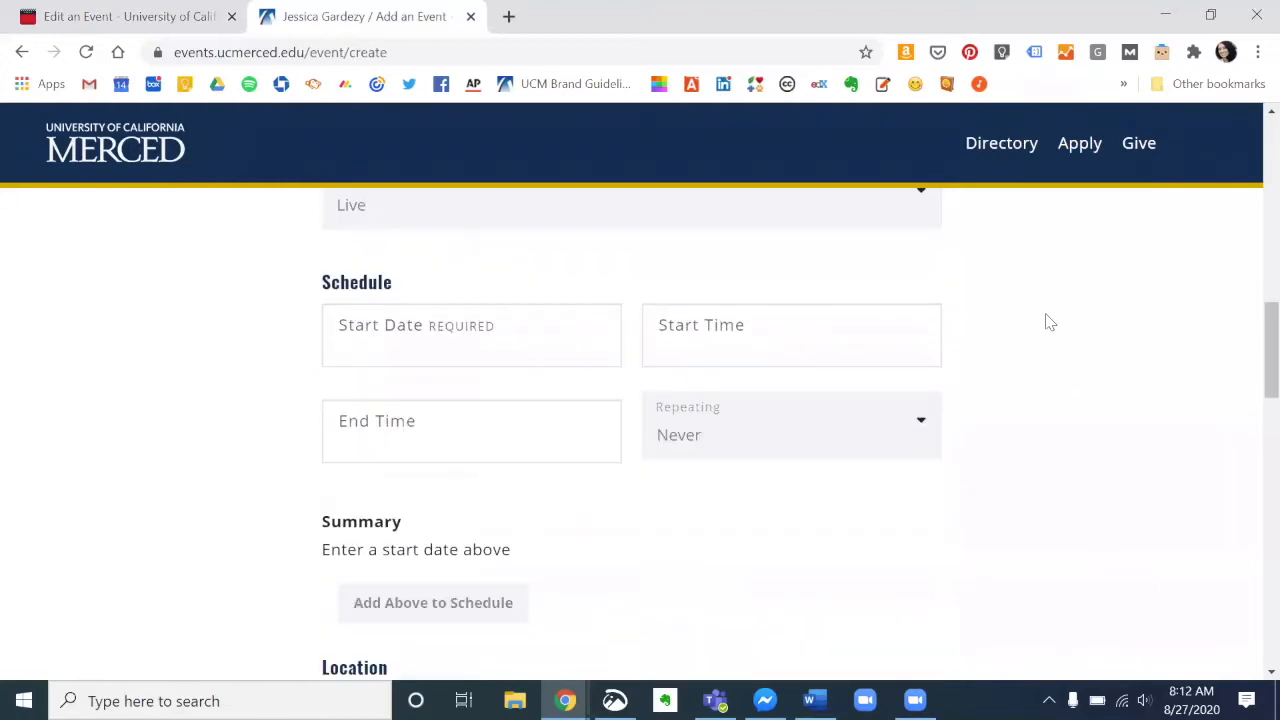
{"action": "scroll", "coordinate": [1049, 321], "scroll_direction": "up", "scroll_amount": 8}
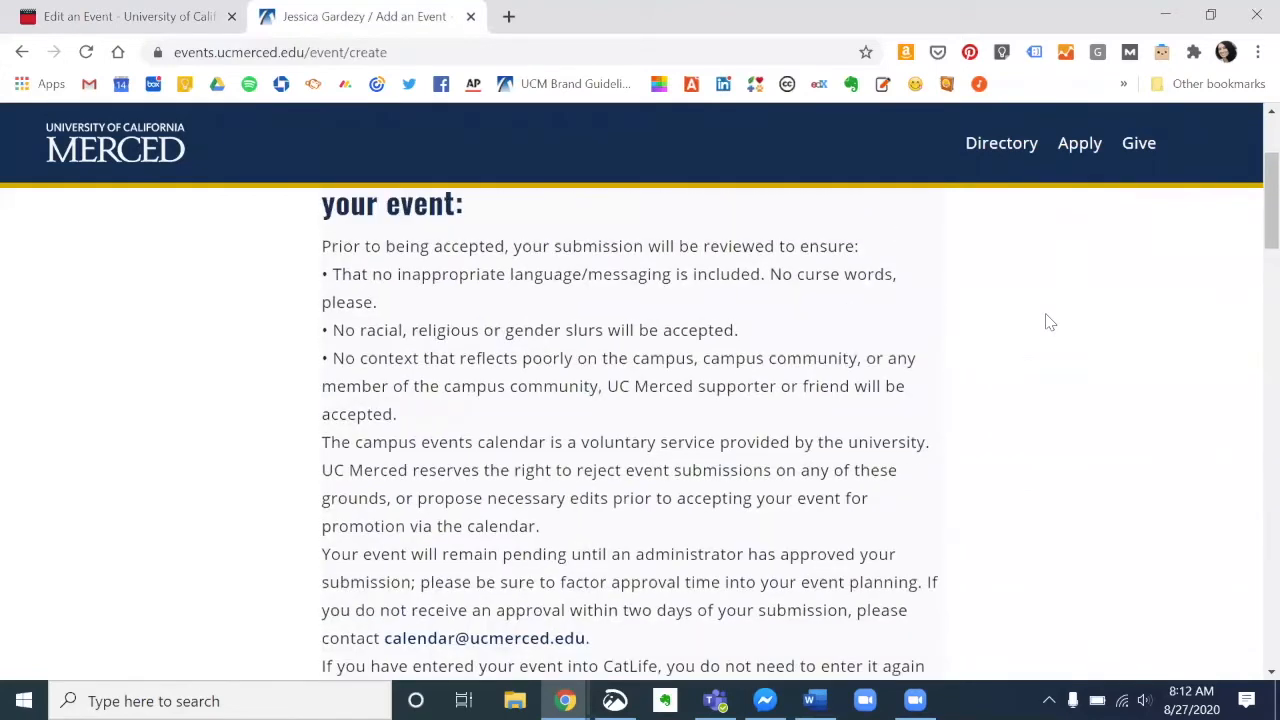
{"action": "scroll", "coordinate": [1045, 320], "scroll_direction": "up", "scroll_amount": 1}
{"action": "scroll", "coordinate": [900, 420], "scroll_direction": "down", "scroll_amount": 1}
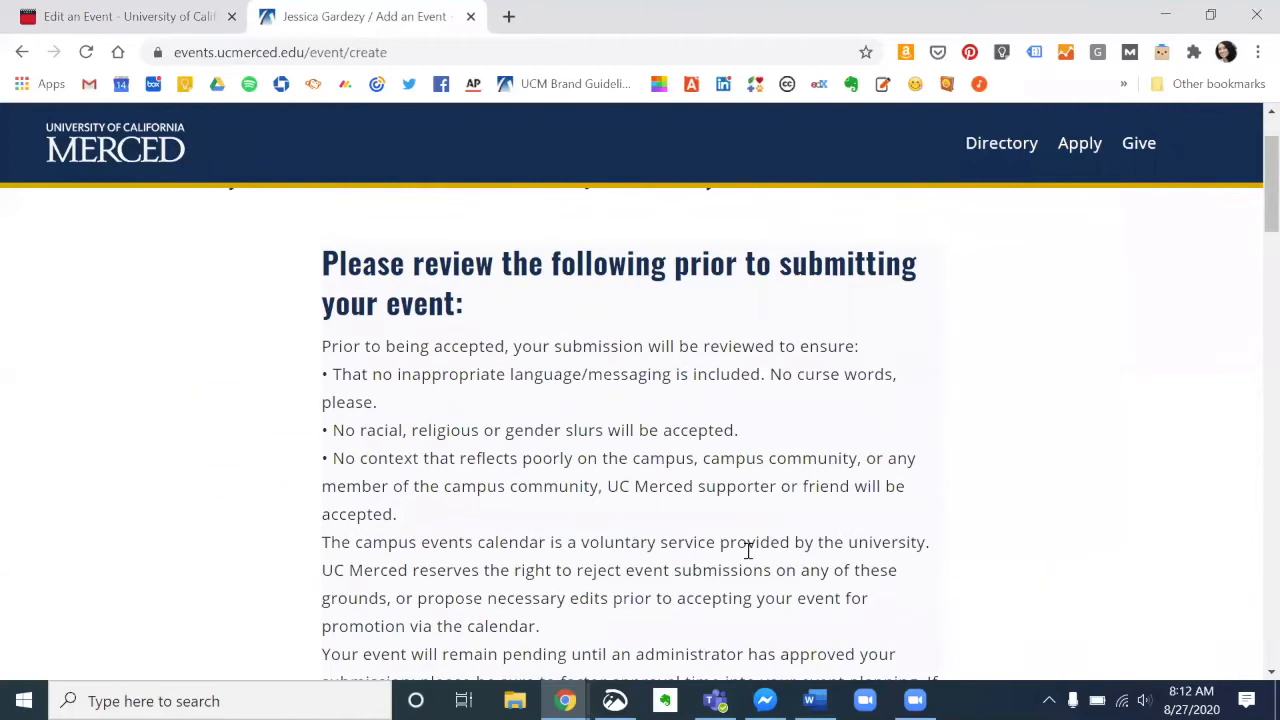
{"action": "scroll", "coordinate": [749, 548], "scroll_direction": "down", "scroll_amount": 1}
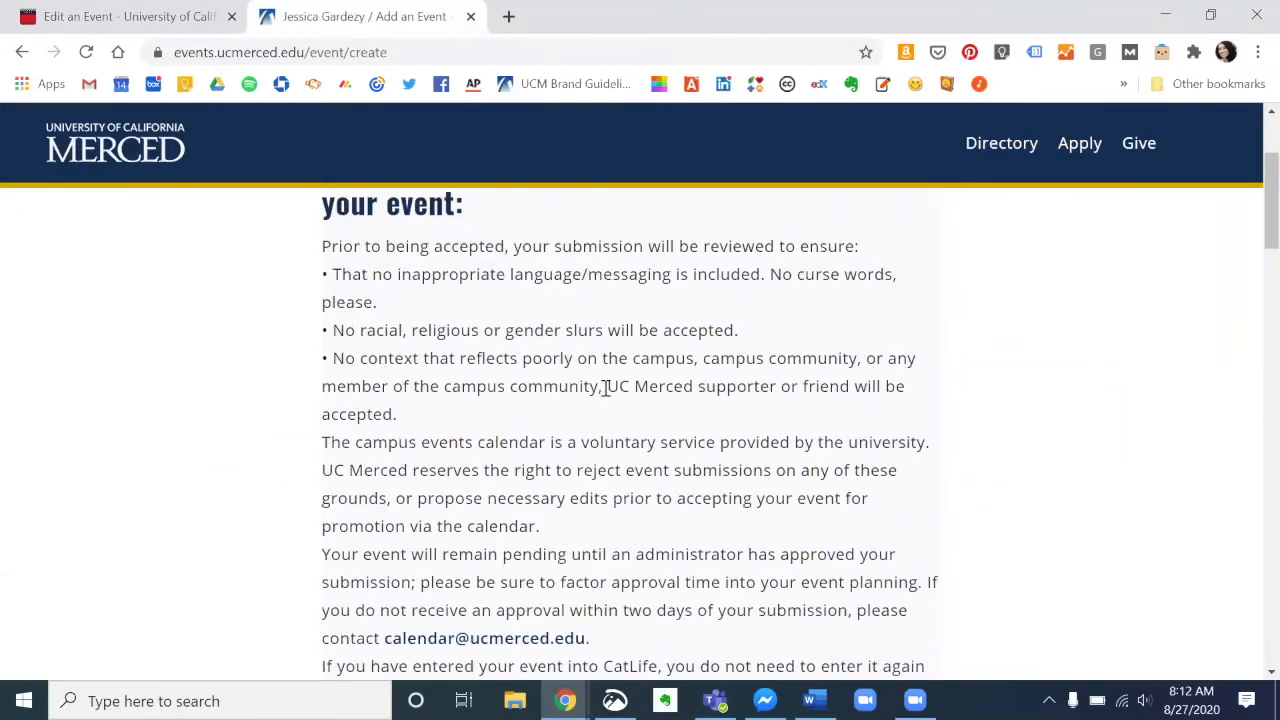
{"action": "scroll", "coordinate": [674, 424], "scroll_direction": "down", "scroll_amount": 1}
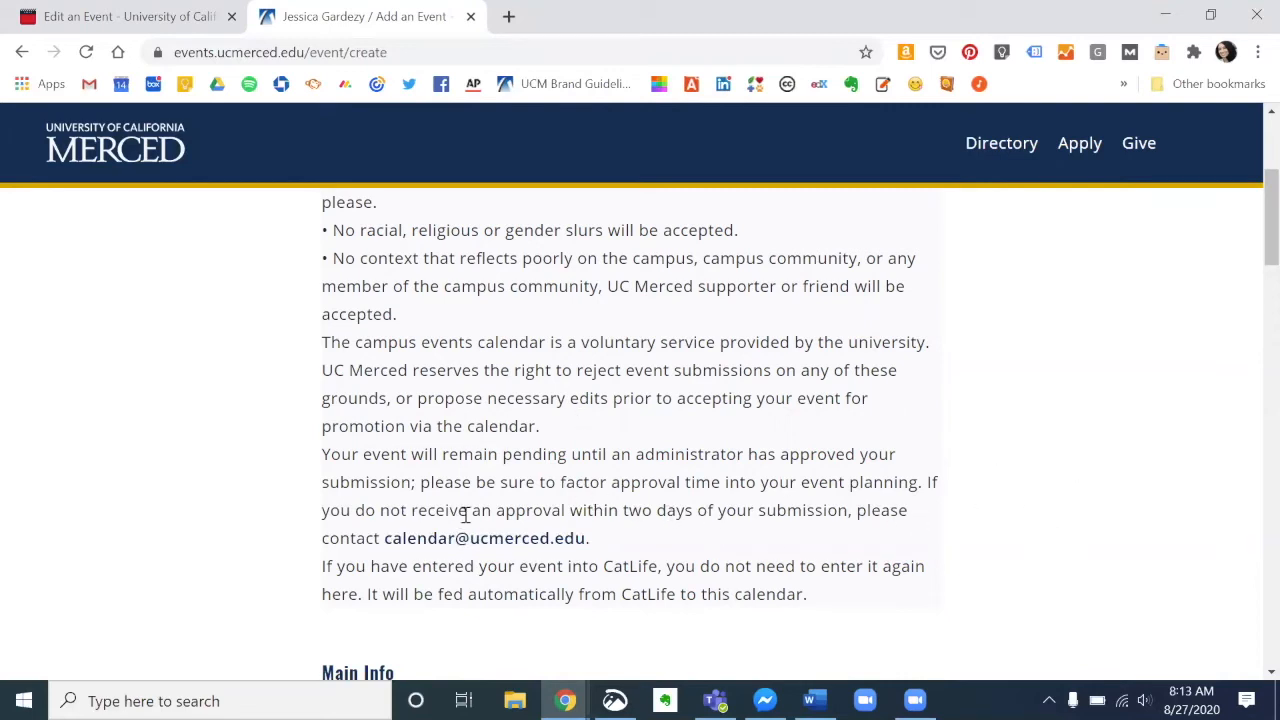
Return to the edit page of Test Event #1 and review its description, schedule, dial-in instructions, photo and classifications
{"action": "left_click", "coordinate": [103, 25]}
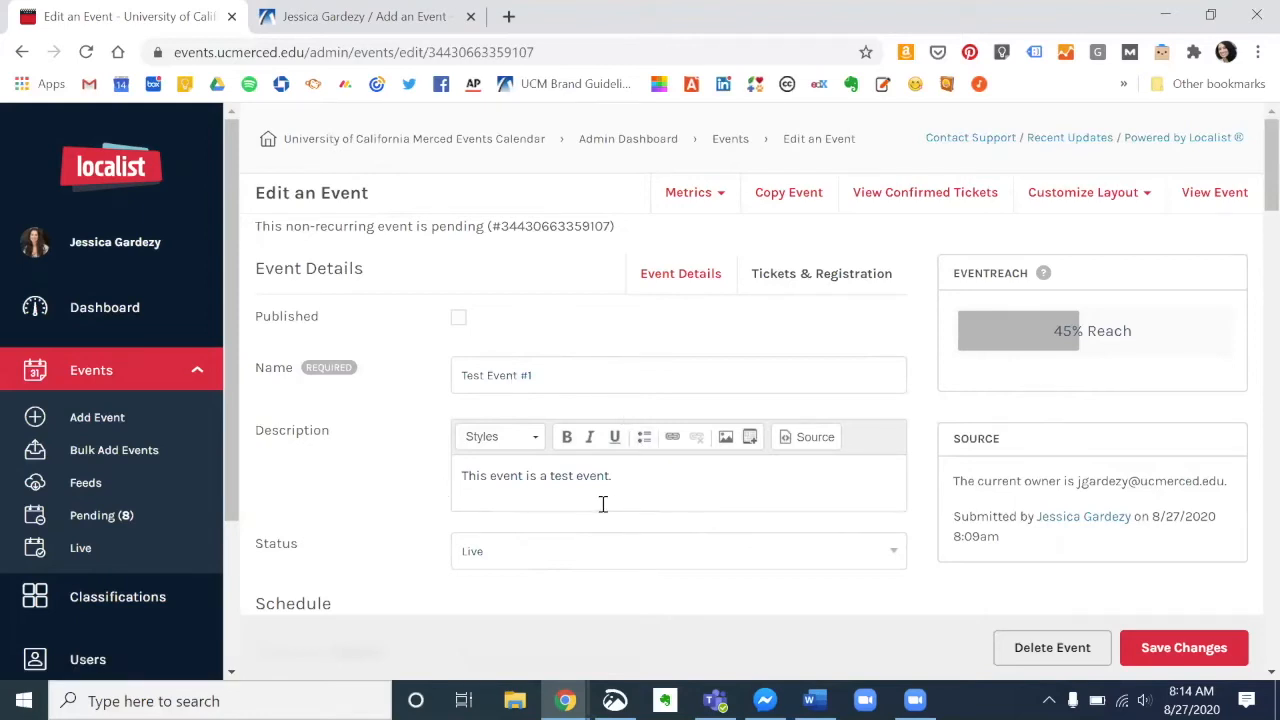
{"action": "scroll", "coordinate": [594, 507], "scroll_direction": "down", "scroll_amount": 1}
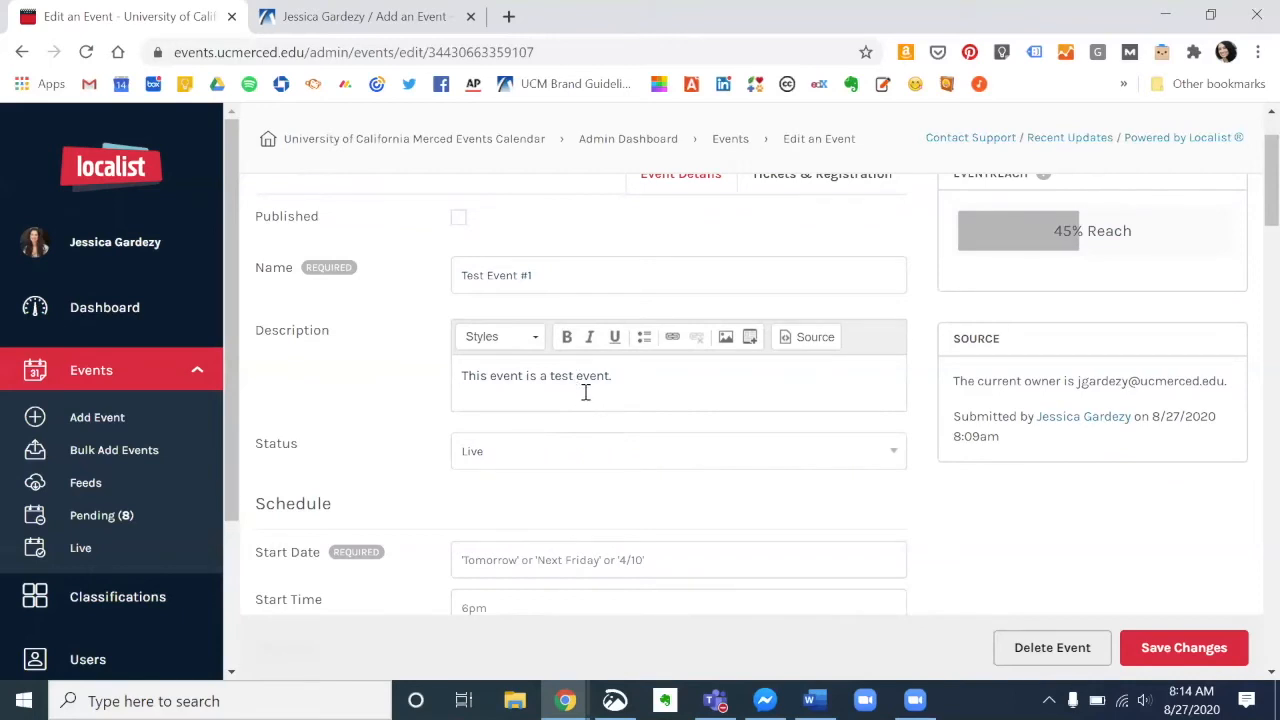
{"action": "scroll", "coordinate": [557, 450], "scroll_direction": "down", "scroll_amount": 2}
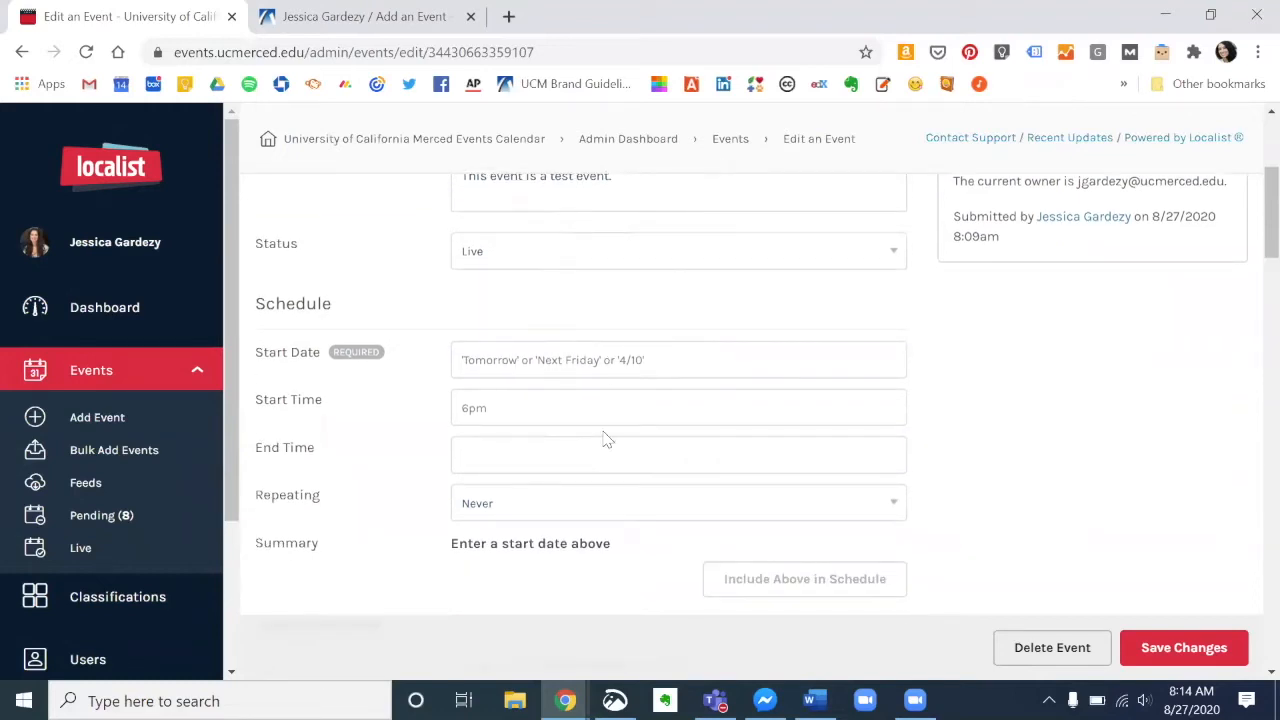
{"action": "scroll", "coordinate": [604, 430], "scroll_direction": "down", "scroll_amount": 4}
{"action": "scroll", "coordinate": [604, 440], "scroll_direction": "down", "scroll_amount": 3}
{"action": "scroll", "coordinate": [604, 432], "scroll_direction": "up", "scroll_amount": 2}
{"action": "scroll", "coordinate": [604, 432], "scroll_direction": "down", "scroll_amount": 2}
{"action": "scroll", "coordinate": [603, 434], "scroll_direction": "up", "scroll_amount": 2}
{"action": "scroll", "coordinate": [603, 434], "scroll_direction": "down", "scroll_amount": 2}
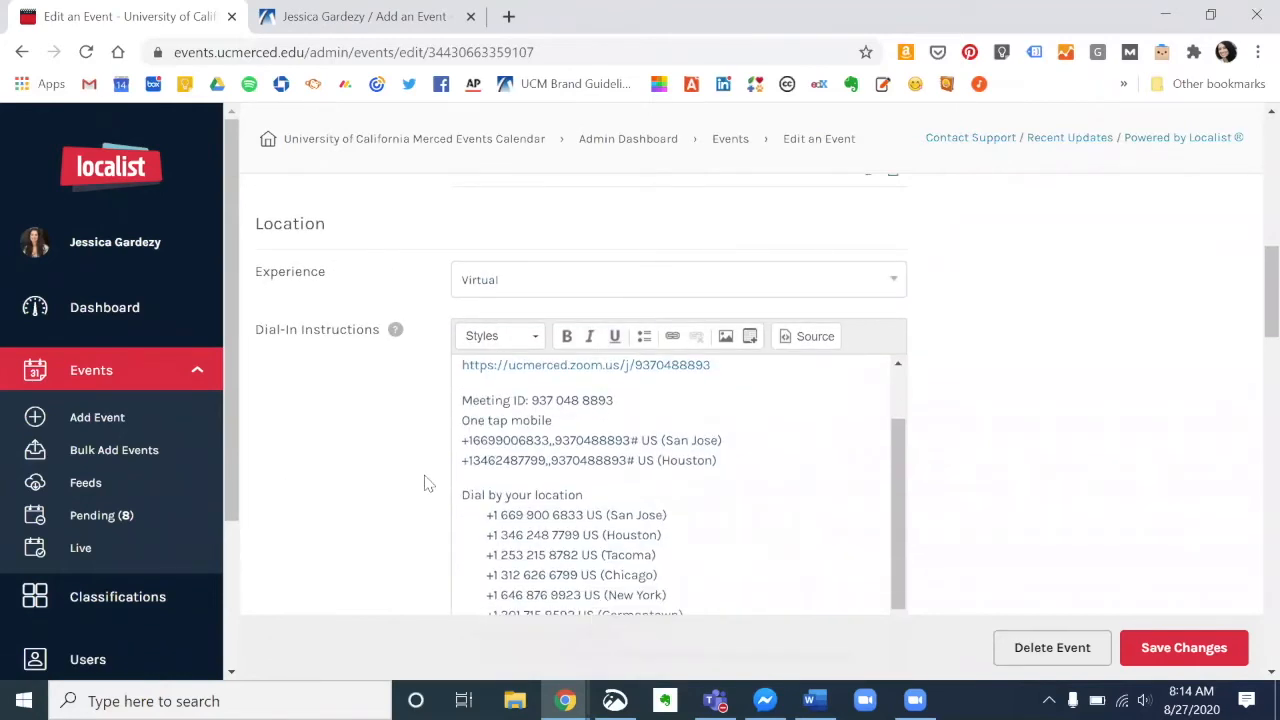
{"action": "scroll", "coordinate": [597, 483], "scroll_direction": "up", "scroll_amount": 2}
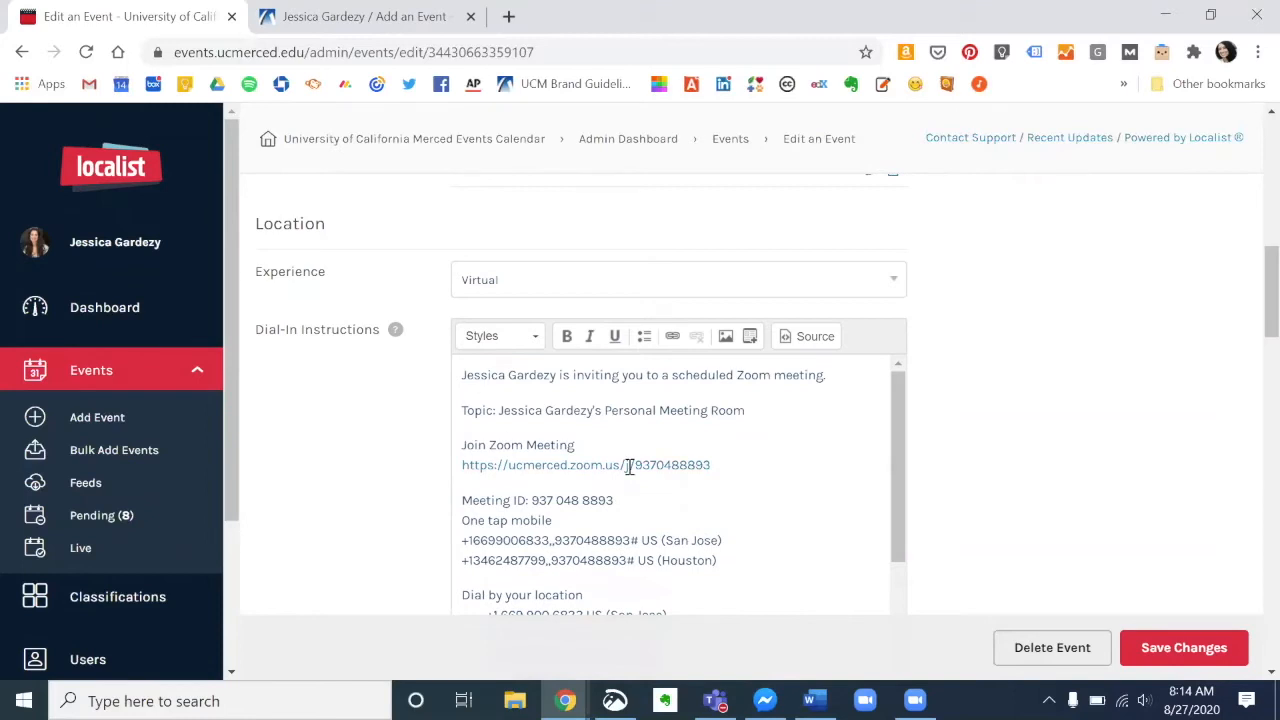
{"action": "scroll", "coordinate": [635, 470], "scroll_direction": "down", "scroll_amount": 10}
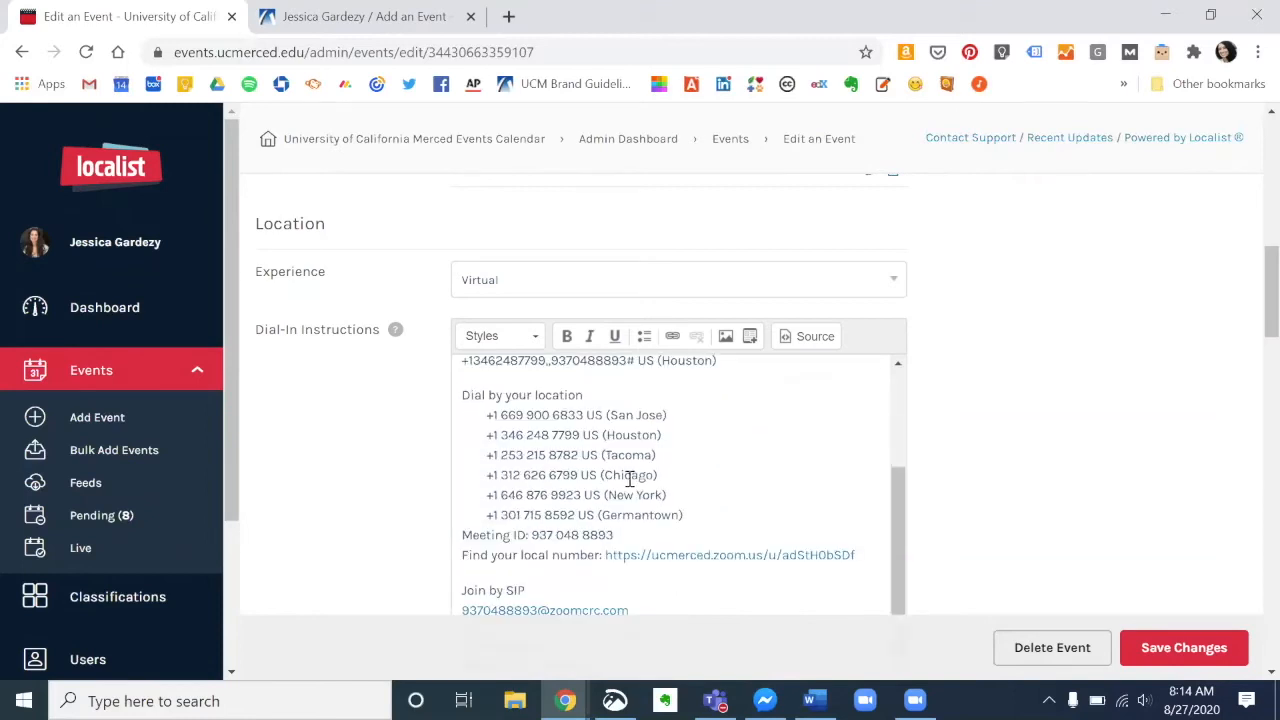
{"action": "scroll", "coordinate": [615, 487], "scroll_direction": "down", "scroll_amount": 10}
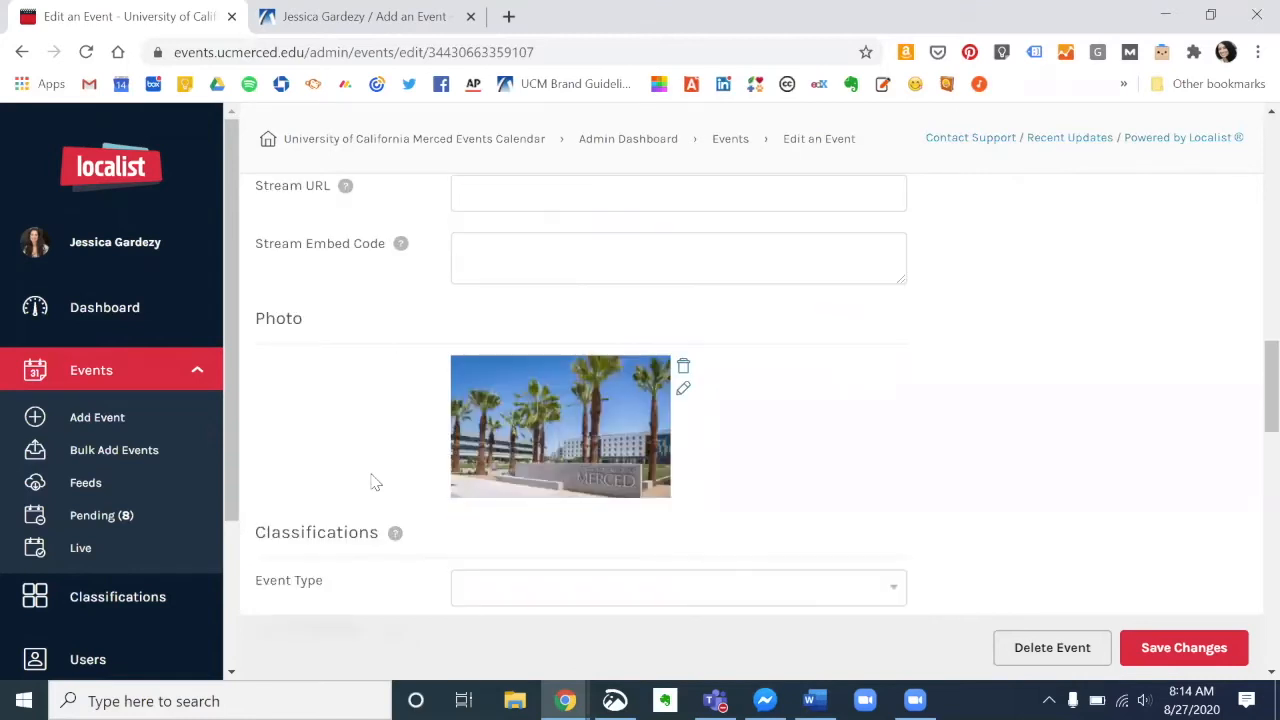
{"action": "scroll", "coordinate": [634, 428], "scroll_direction": "down", "scroll_amount": 2}
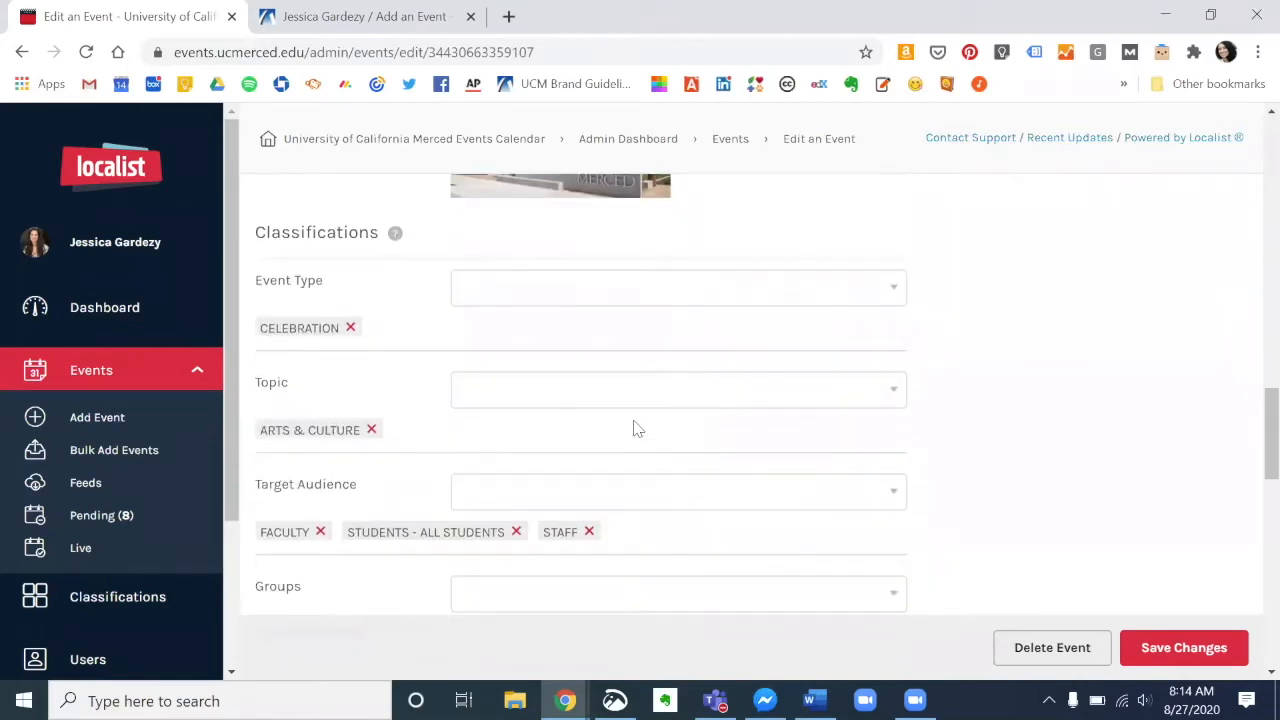
{"action": "scroll", "coordinate": [634, 429], "scroll_direction": "down", "scroll_amount": 1}
{"action": "scroll", "coordinate": [634, 429], "scroll_direction": "up", "scroll_amount": 1}
Check the experience options in the event's location details and select Virtual
{"action": "scroll", "coordinate": [546, 352], "scroll_direction": "up", "scroll_amount": 10}
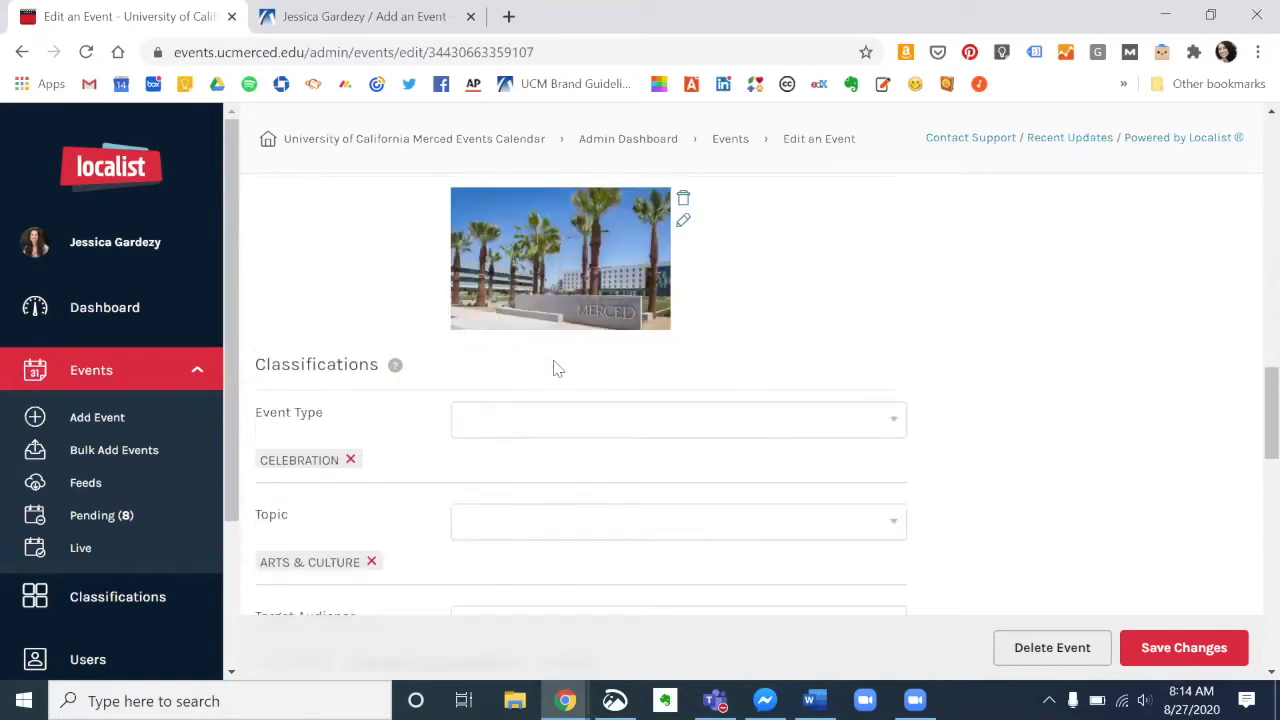
{"action": "scroll", "coordinate": [555, 355], "scroll_direction": "up", "scroll_amount": 5}
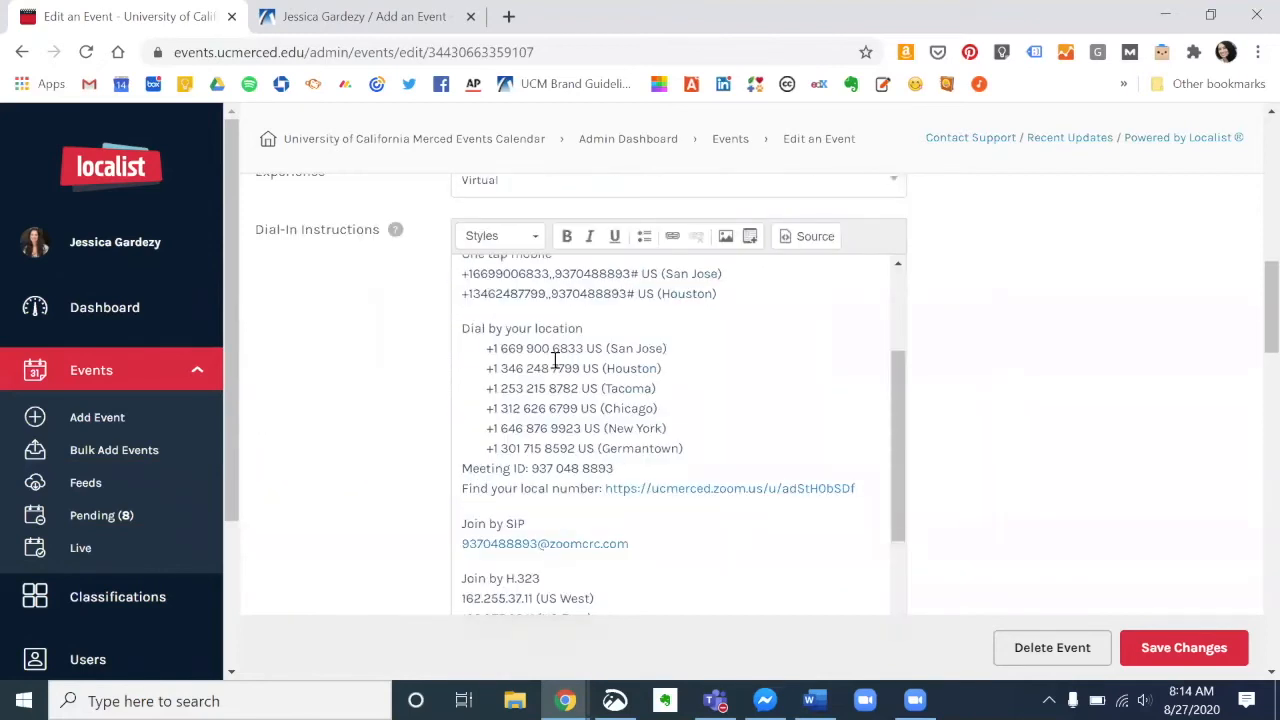
{"action": "scroll", "coordinate": [403, 434], "scroll_direction": "up", "scroll_amount": 2}
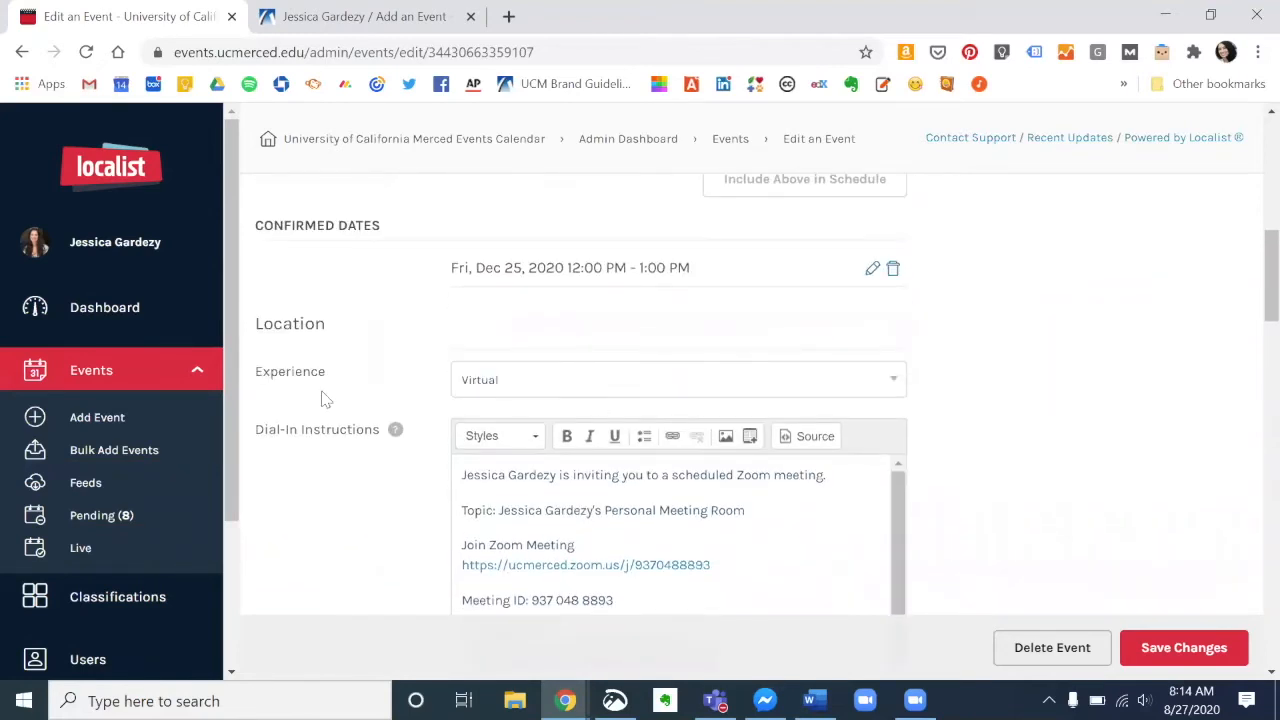
{"action": "left_click", "coordinate": [671, 385]}
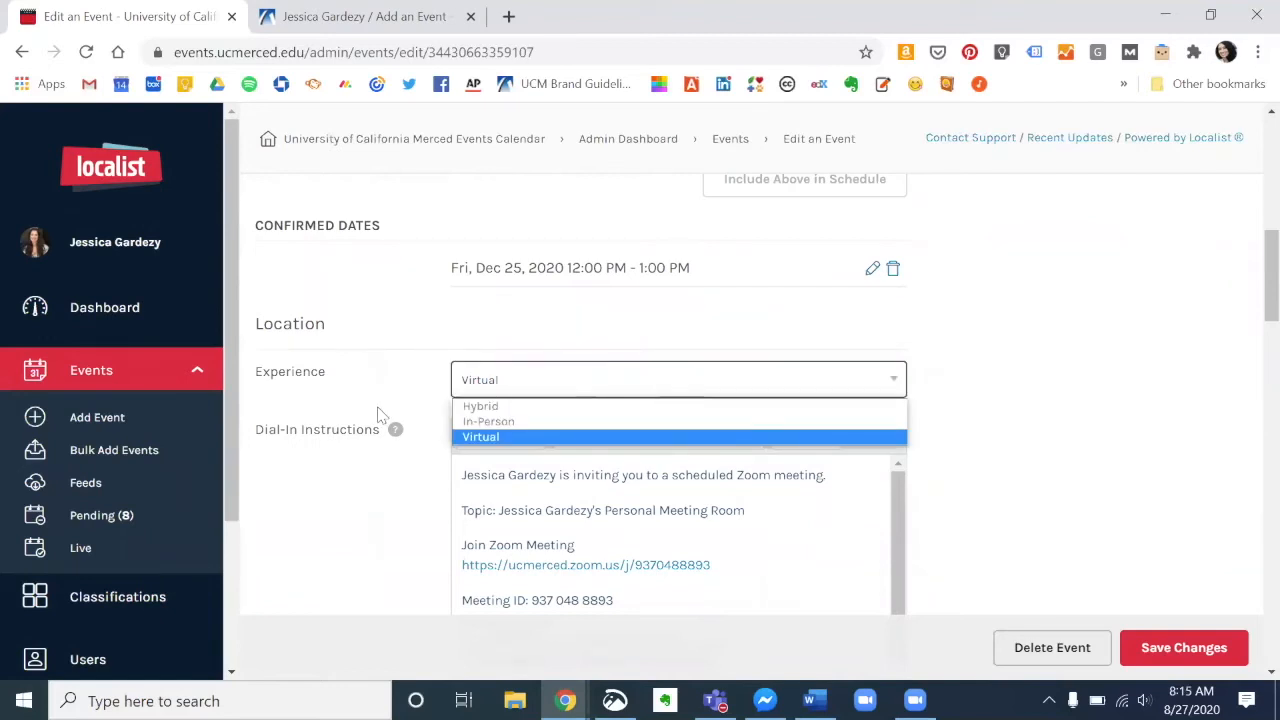
{"action": "left_click", "coordinate": [493, 441]}
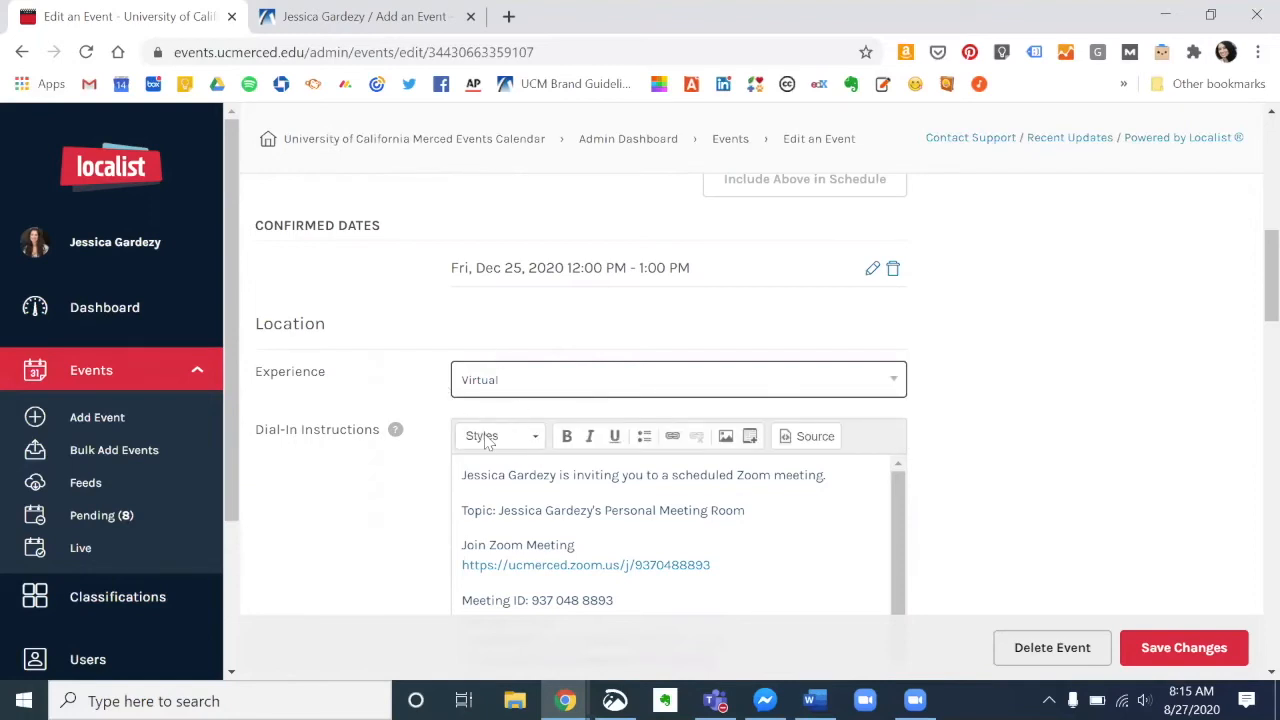
Add Virtual as an event type in the classifications of Test Event #1
{"action": "scroll", "coordinate": [519, 410], "scroll_direction": "down", "scroll_amount": 5}
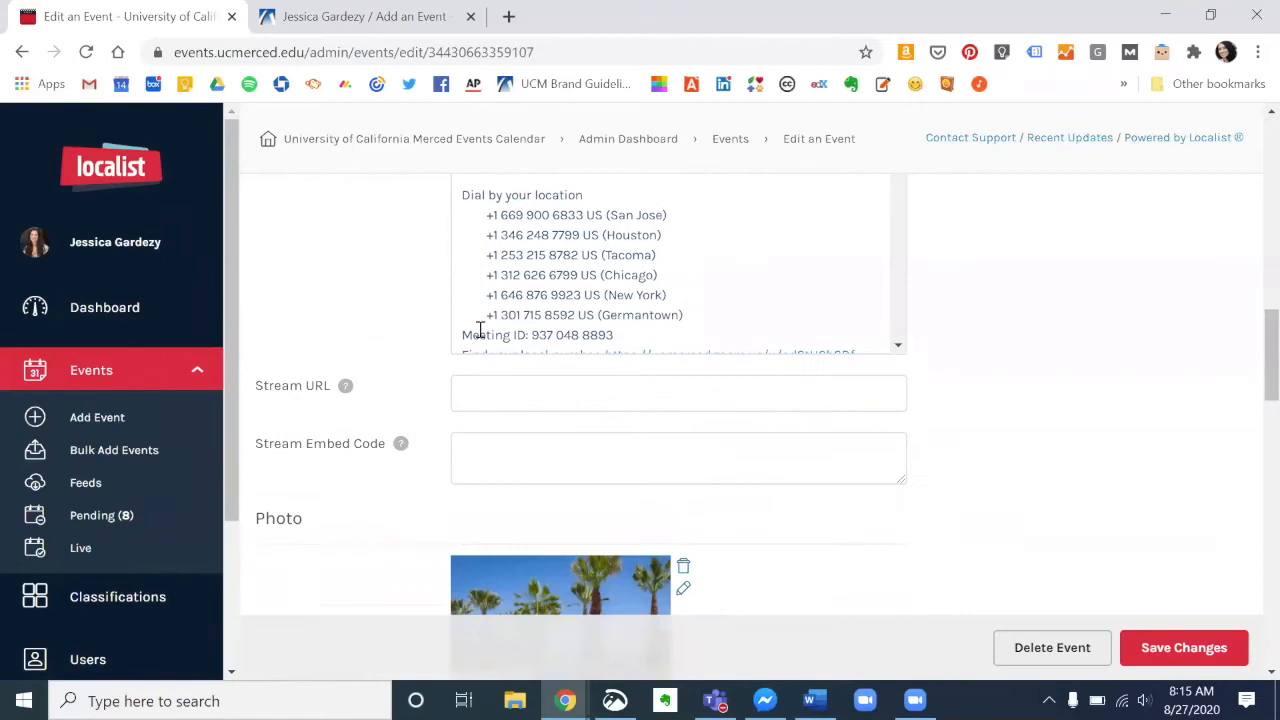
{"action": "scroll", "coordinate": [398, 468], "scroll_direction": "down", "scroll_amount": 3}
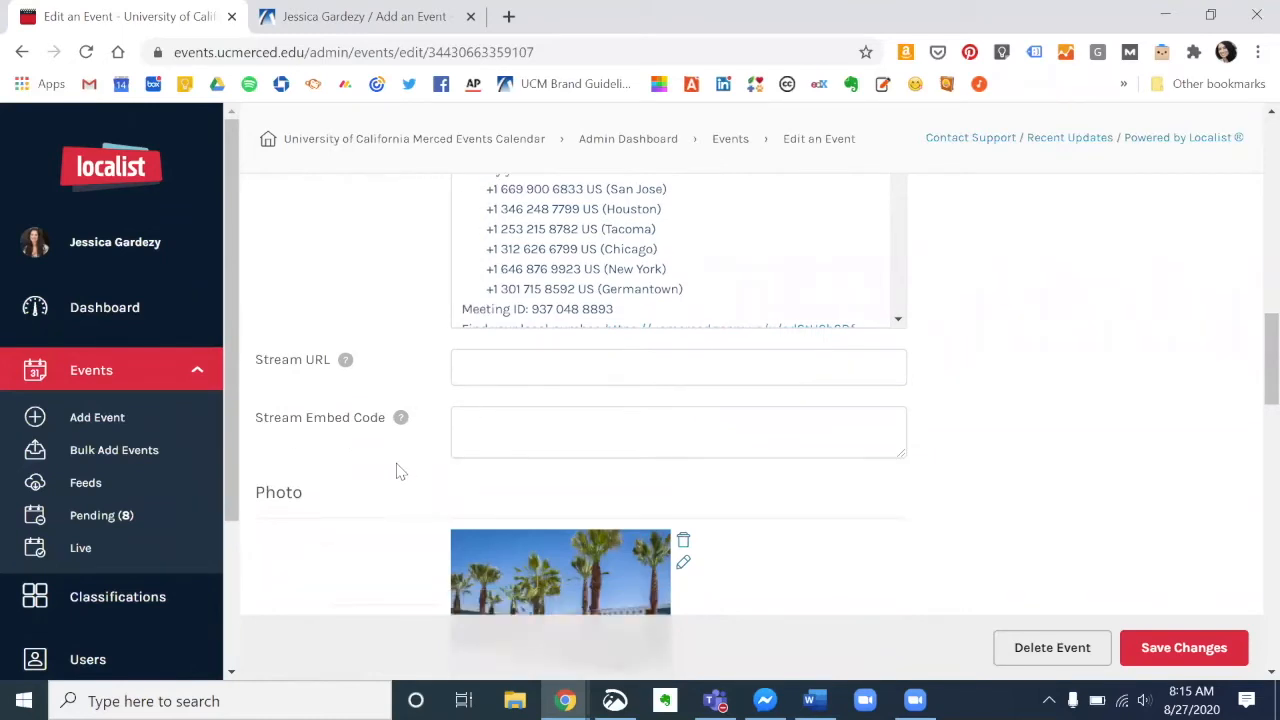
{"action": "scroll", "coordinate": [400, 472], "scroll_direction": "down", "scroll_amount": 1}
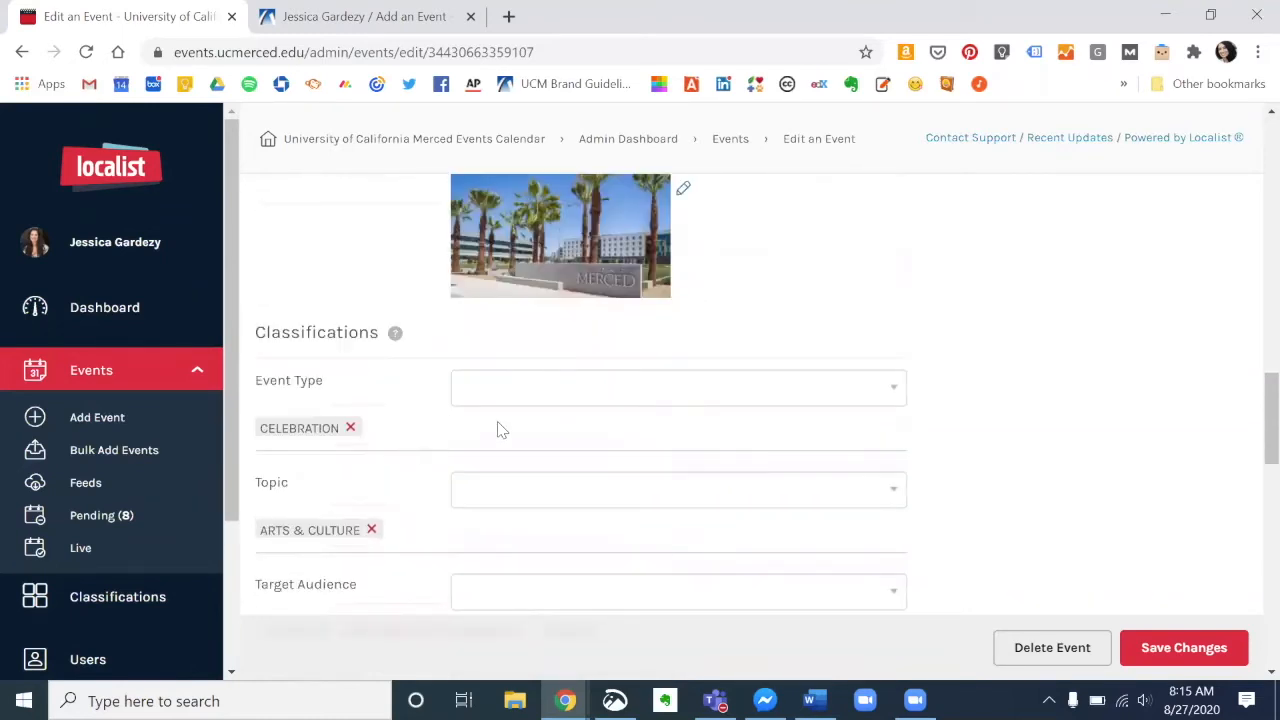
{"action": "left_click", "coordinate": [586, 386]}
{"action": "scroll", "coordinate": [590, 258], "scroll_direction": "down", "scroll_amount": 1}
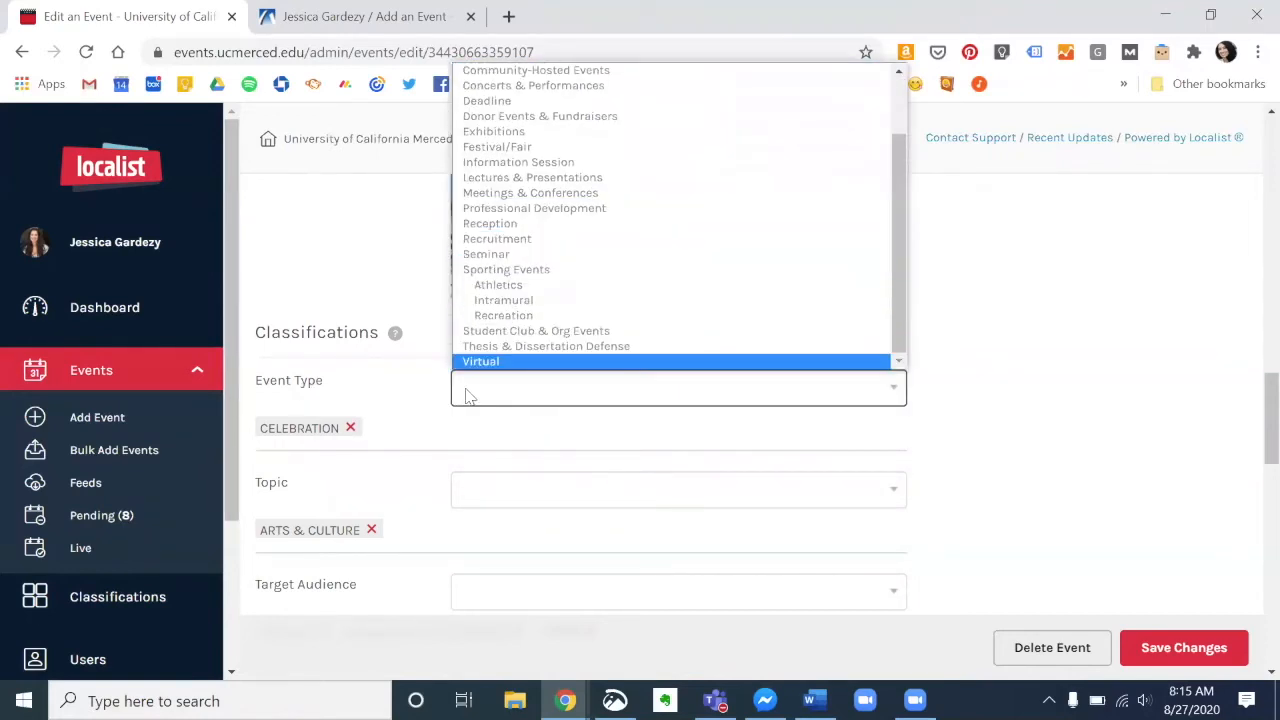
{"action": "left_click", "coordinate": [488, 363]}
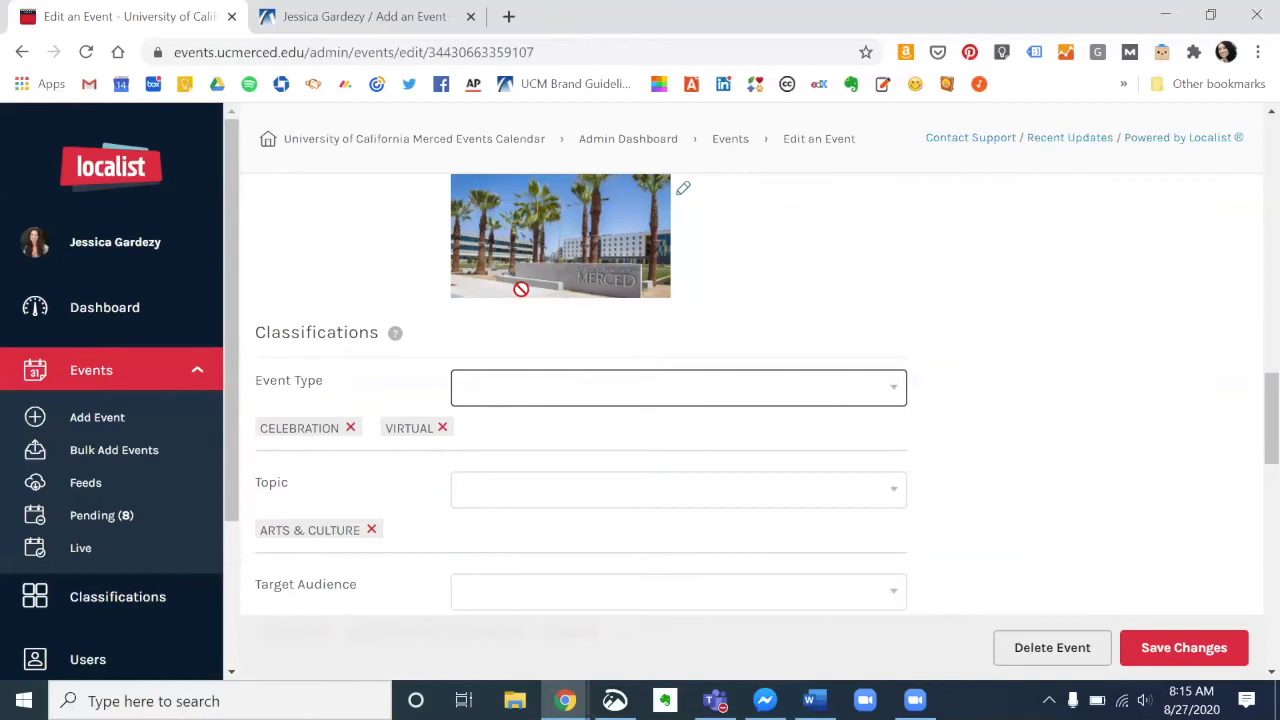
Review the event type, topic, target audience, groups and departments classifications of Test Event #1
{"action": "scroll", "coordinate": [530, 292], "scroll_direction": "up", "scroll_amount": 2}
{"action": "scroll", "coordinate": [373, 389], "scroll_direction": "down", "scroll_amount": 2}
{"action": "scroll", "coordinate": [528, 451], "scroll_direction": "down", "scroll_amount": 1}
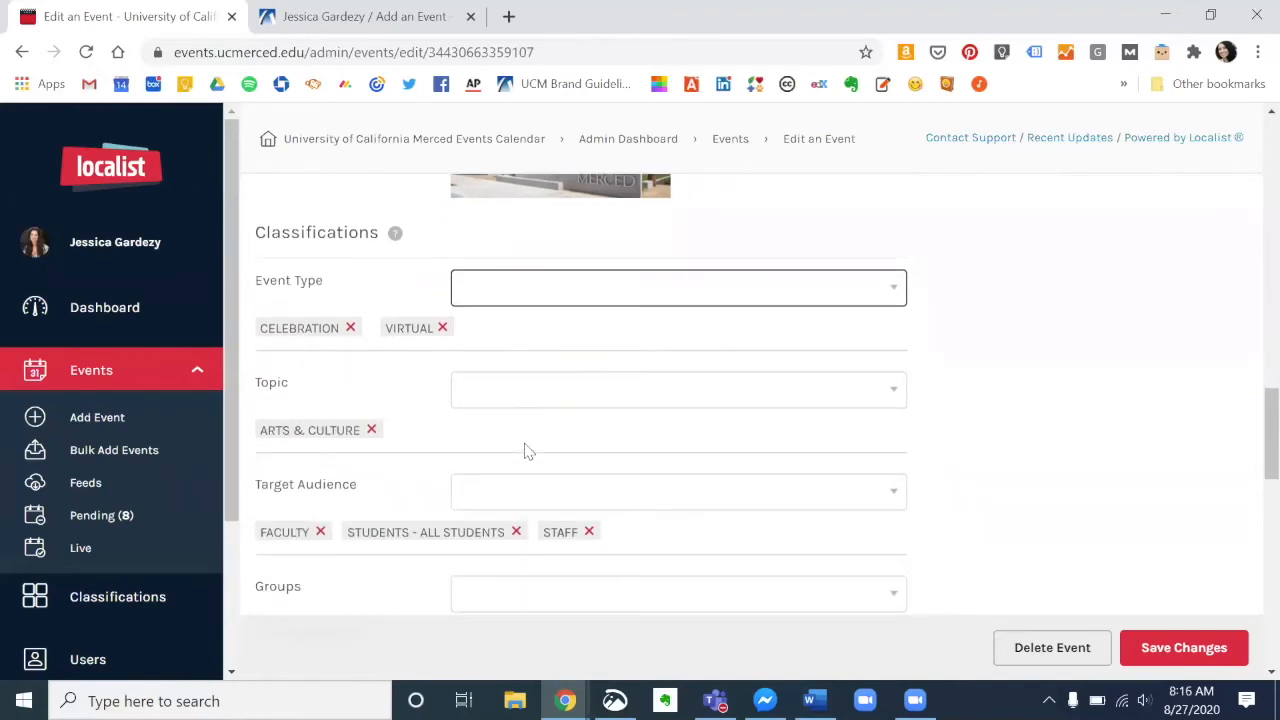
{"action": "scroll", "coordinate": [528, 451], "scroll_direction": "down", "scroll_amount": 2}
{"action": "scroll", "coordinate": [528, 451], "scroll_direction": "up", "scroll_amount": 2}
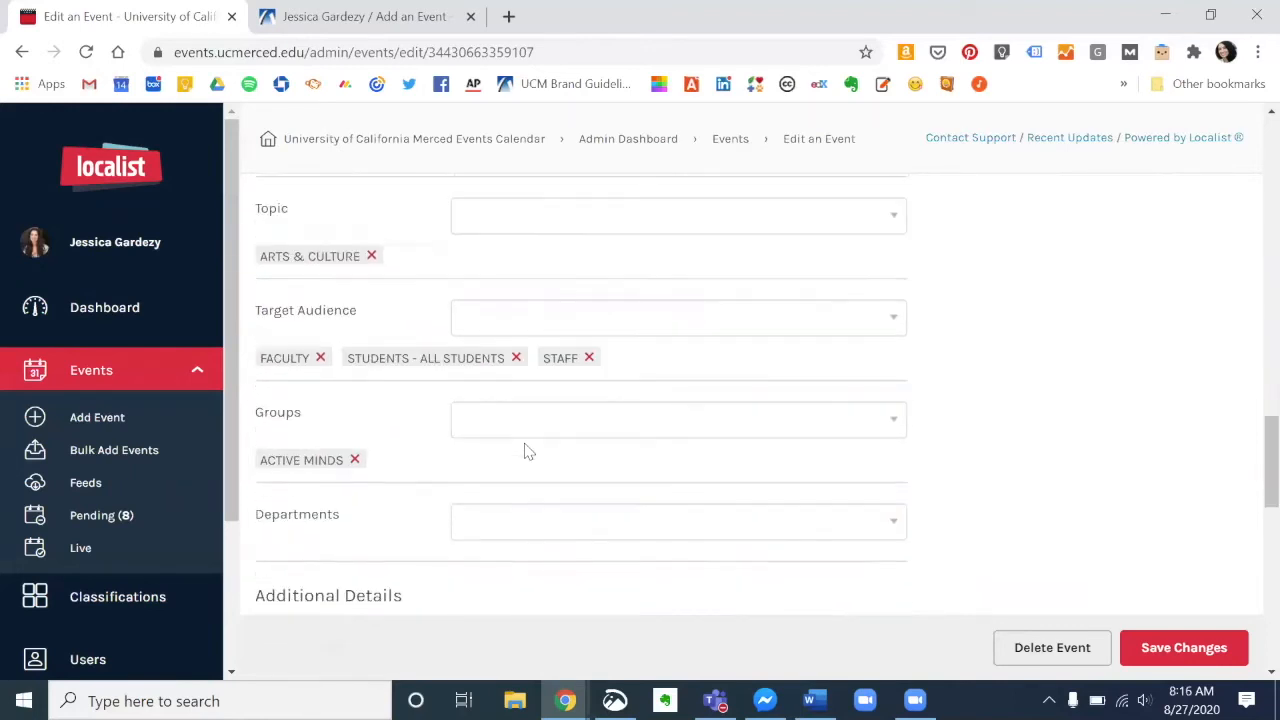
{"action": "scroll", "coordinate": [514, 437], "scroll_direction": "down", "scroll_amount": 3}
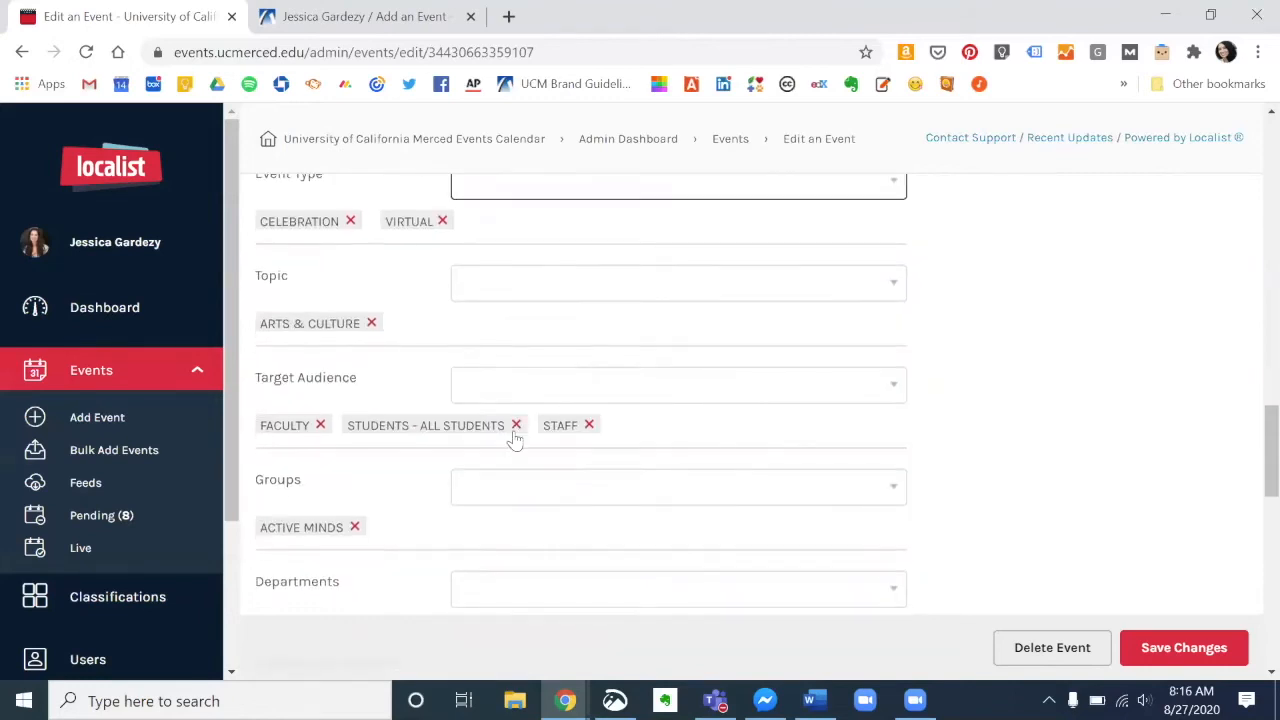
{"action": "scroll", "coordinate": [514, 437], "scroll_direction": "up", "scroll_amount": 1}
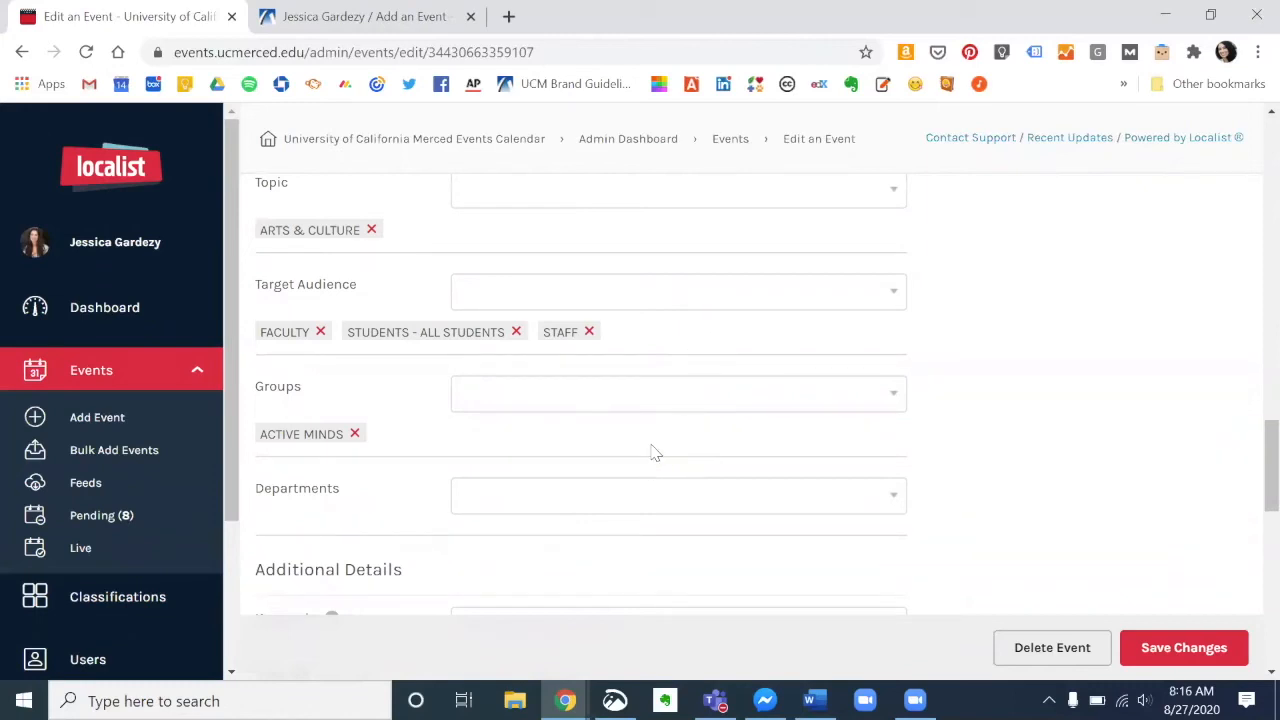
{"action": "scroll", "coordinate": [617, 509], "scroll_direction": "down", "scroll_amount": 3}
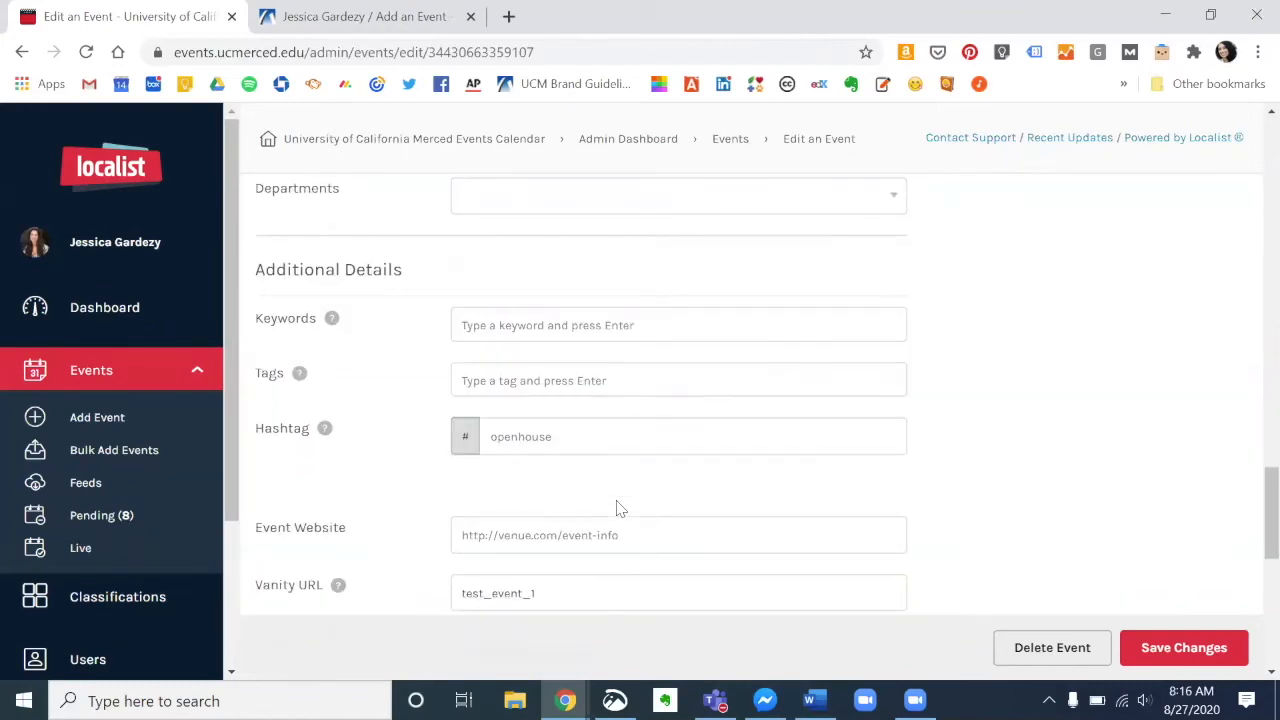
Check the additional details, user engagement, visibility and promotion settings of Test Event #1 and save the event changes
{"action": "scroll", "coordinate": [617, 509], "scroll_direction": "down", "scroll_amount": 1}
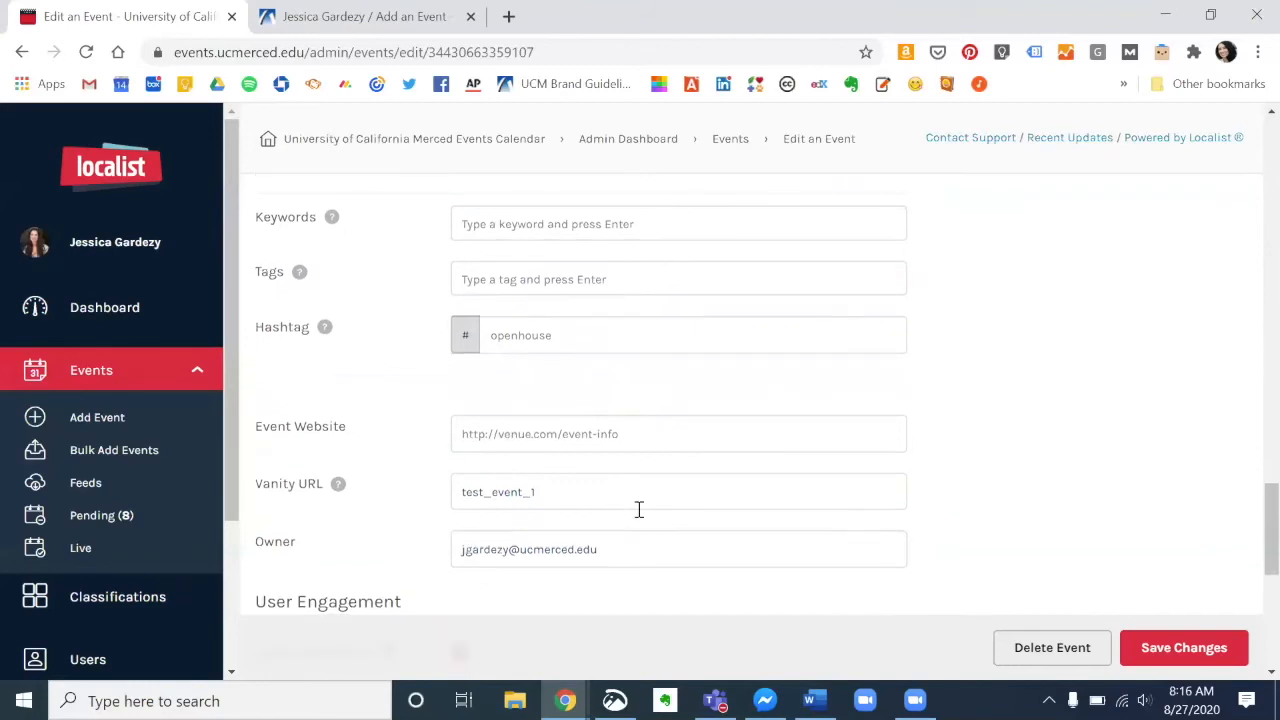
{"action": "scroll", "coordinate": [637, 505], "scroll_direction": "down", "scroll_amount": 1}
{"action": "scroll", "coordinate": [641, 500], "scroll_direction": "down", "scroll_amount": 1}
{"action": "scroll", "coordinate": [637, 500], "scroll_direction": "down", "scroll_amount": 2}
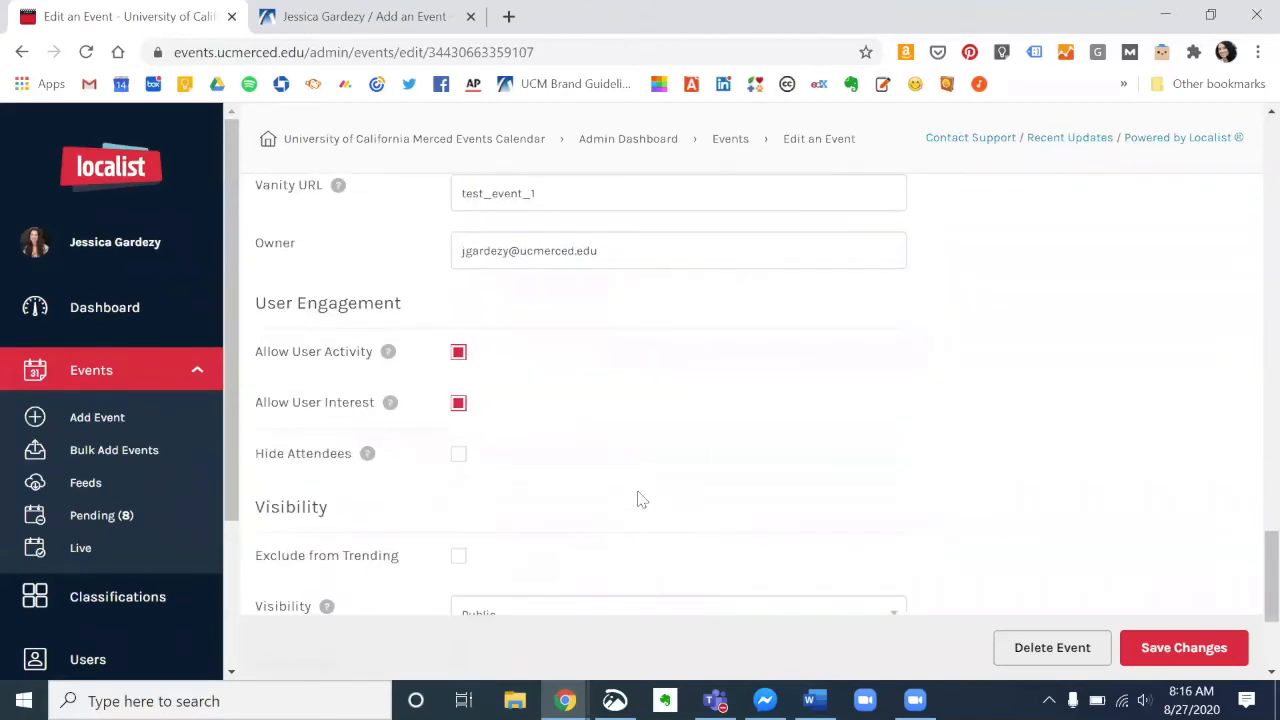
{"action": "scroll", "coordinate": [657, 406], "scroll_direction": "down", "scroll_amount": 2}
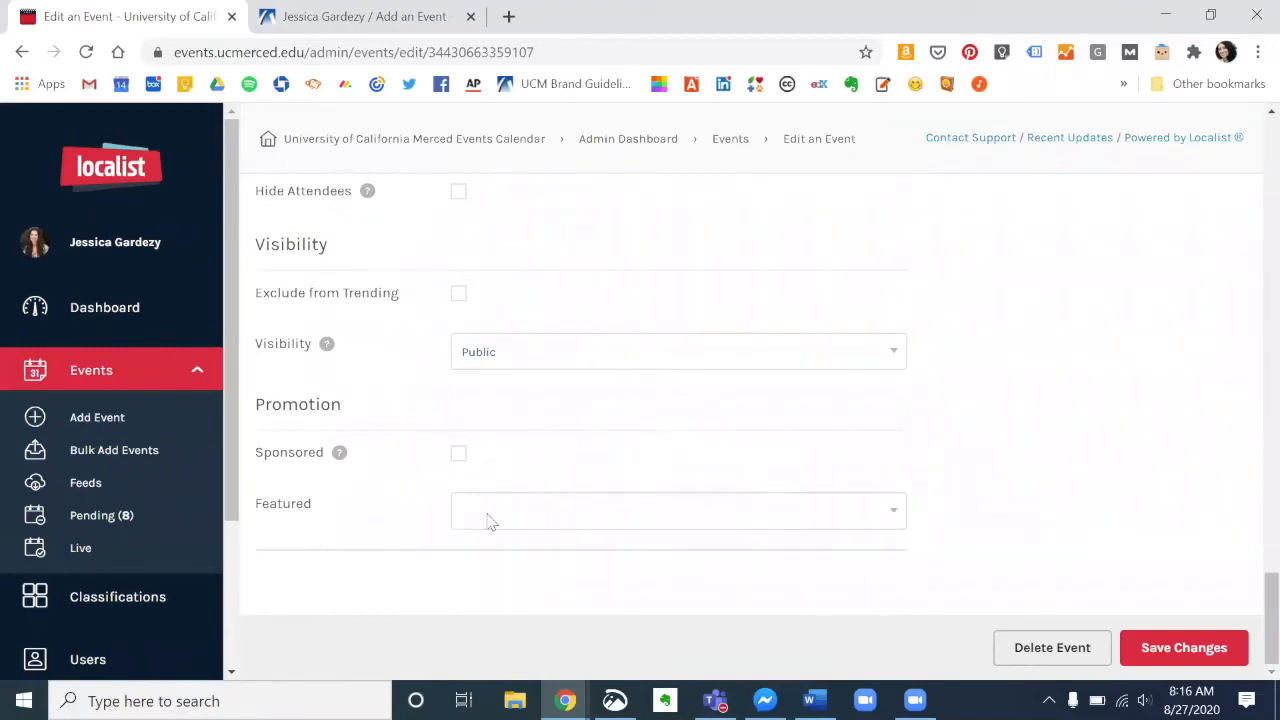
{"action": "left_click", "coordinate": [1147, 648]}
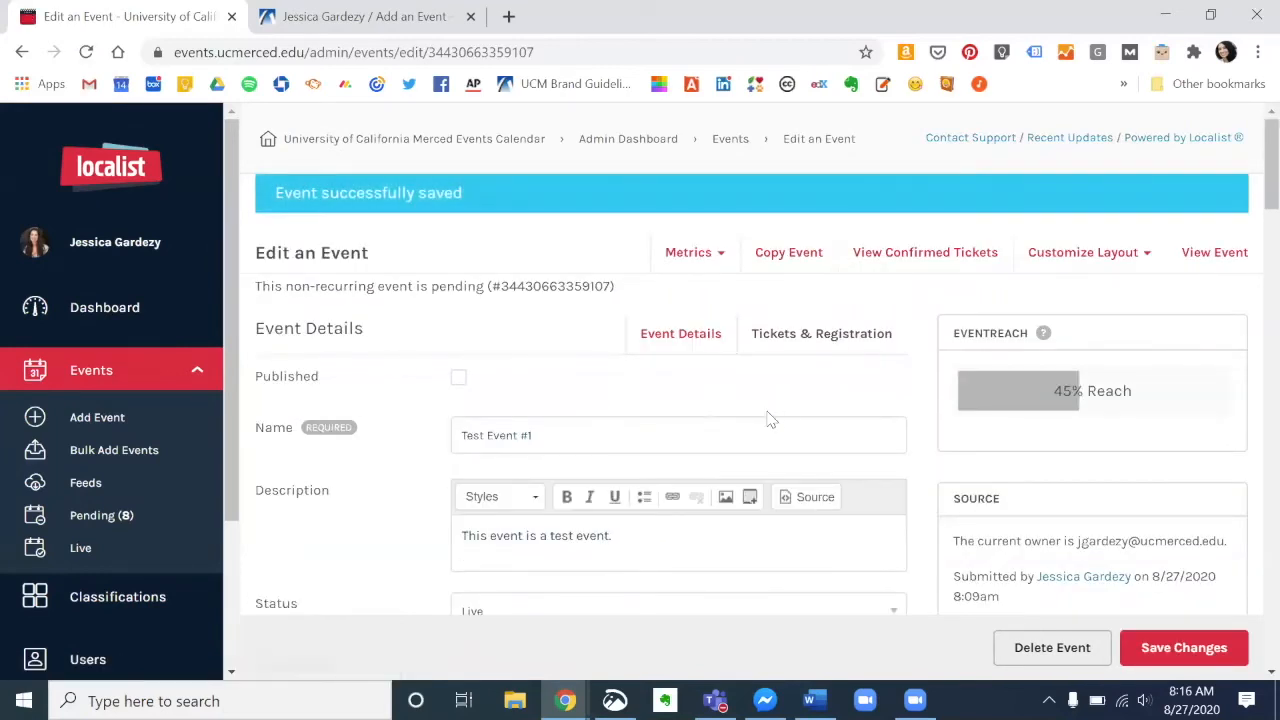
{"action": "scroll", "coordinate": [547, 324], "scroll_direction": "down", "scroll_amount": 1}
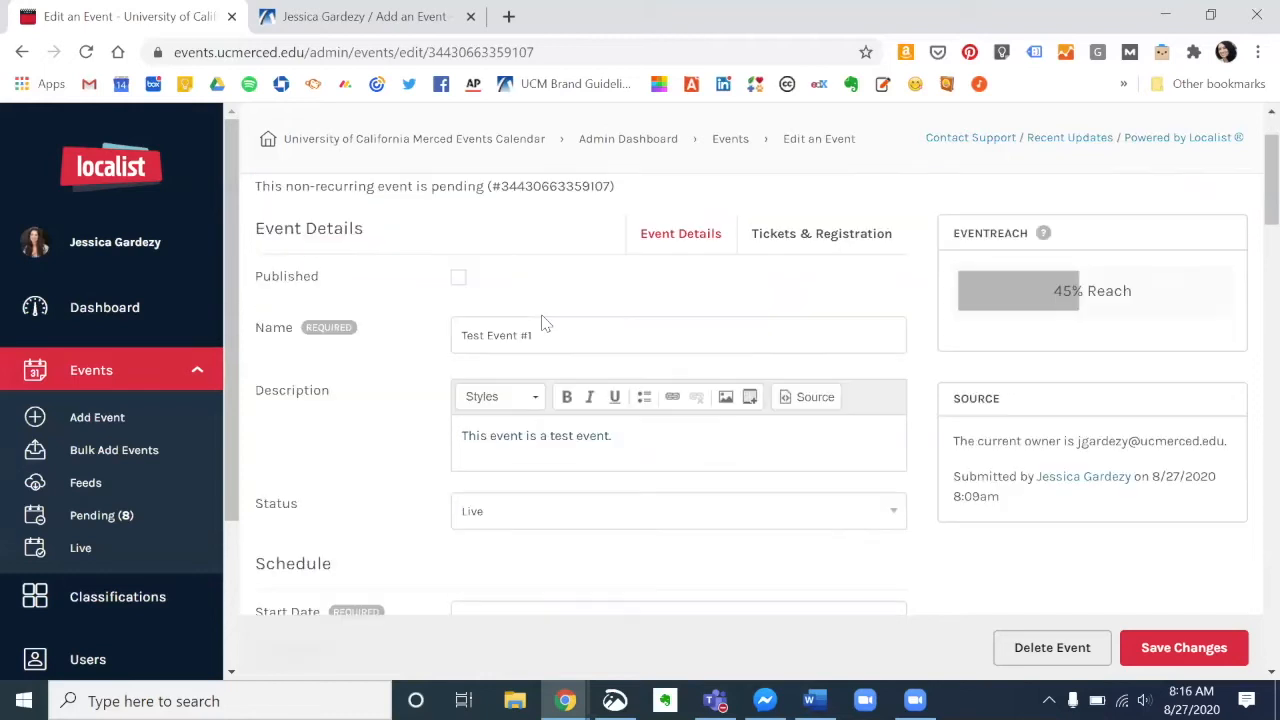
Look through the live events and open the list of pending events from the admin dashboard
{"action": "left_click", "coordinate": [730, 140]}
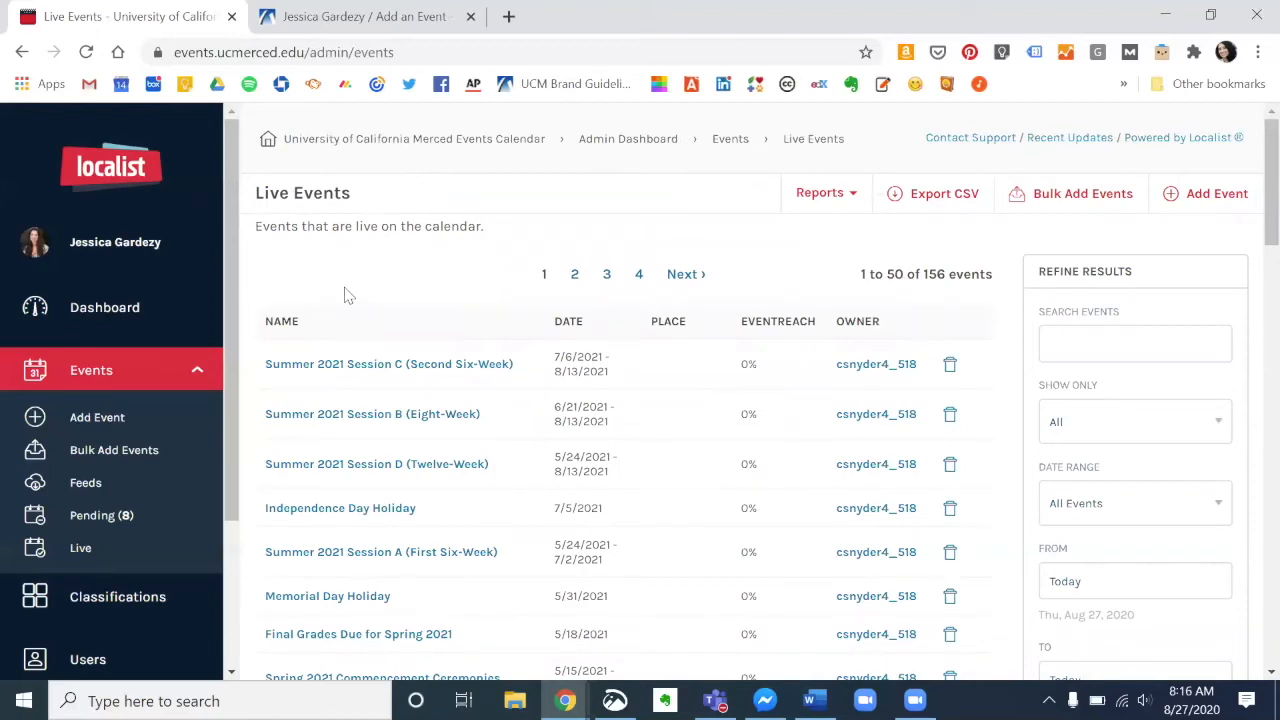
{"action": "scroll", "coordinate": [345, 295], "scroll_direction": "down", "scroll_amount": 4}
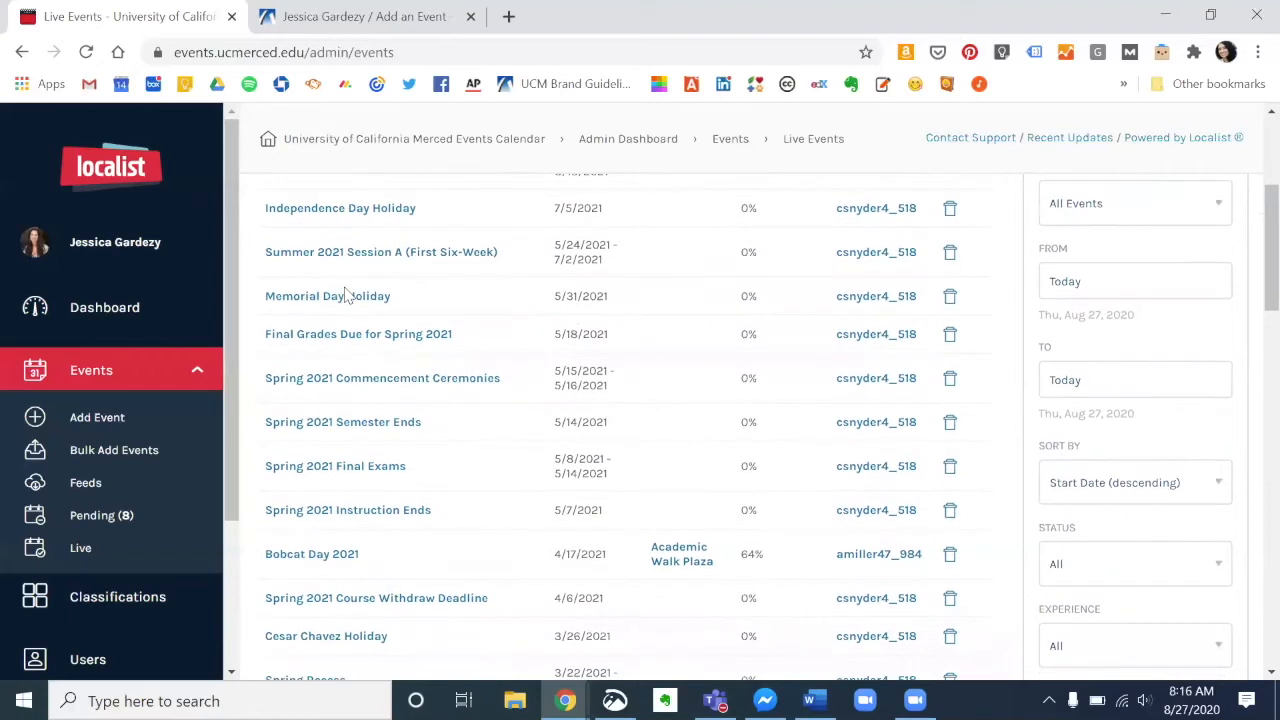
{"action": "scroll", "coordinate": [345, 295], "scroll_direction": "down", "scroll_amount": 1}
{"action": "scroll", "coordinate": [343, 294], "scroll_direction": "up", "scroll_amount": 5}
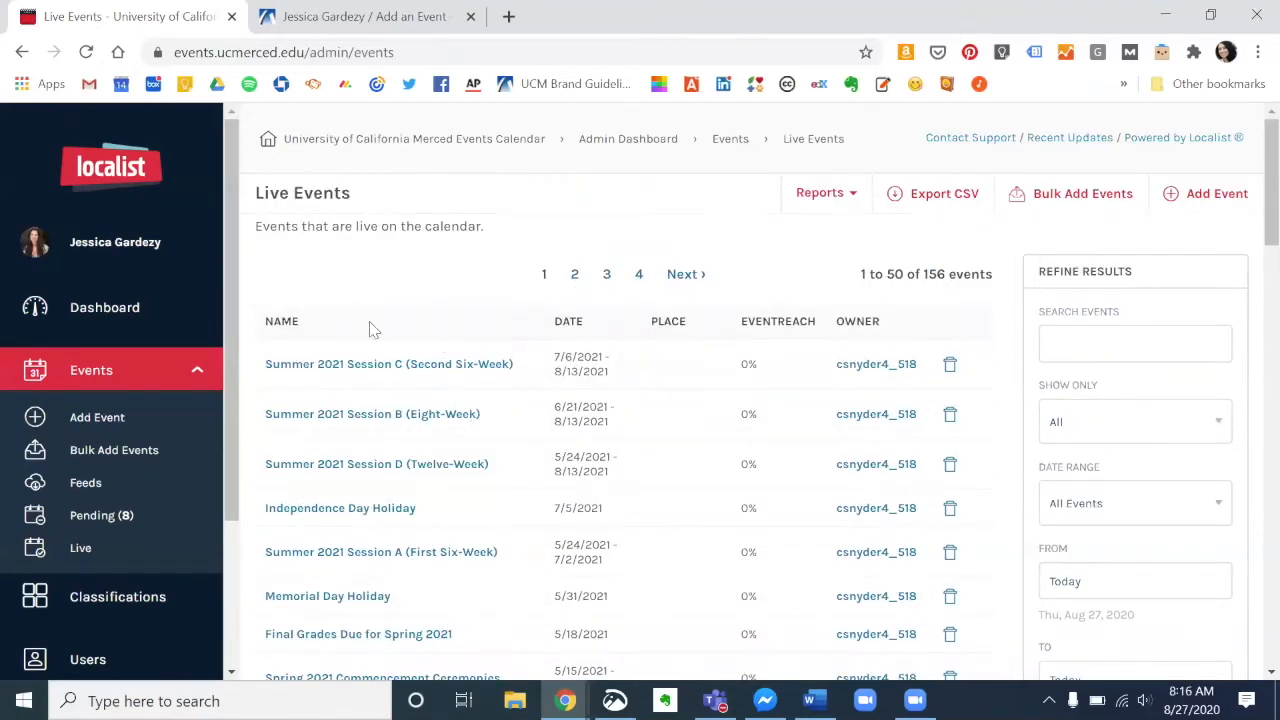
{"action": "left_click", "coordinate": [644, 144]}
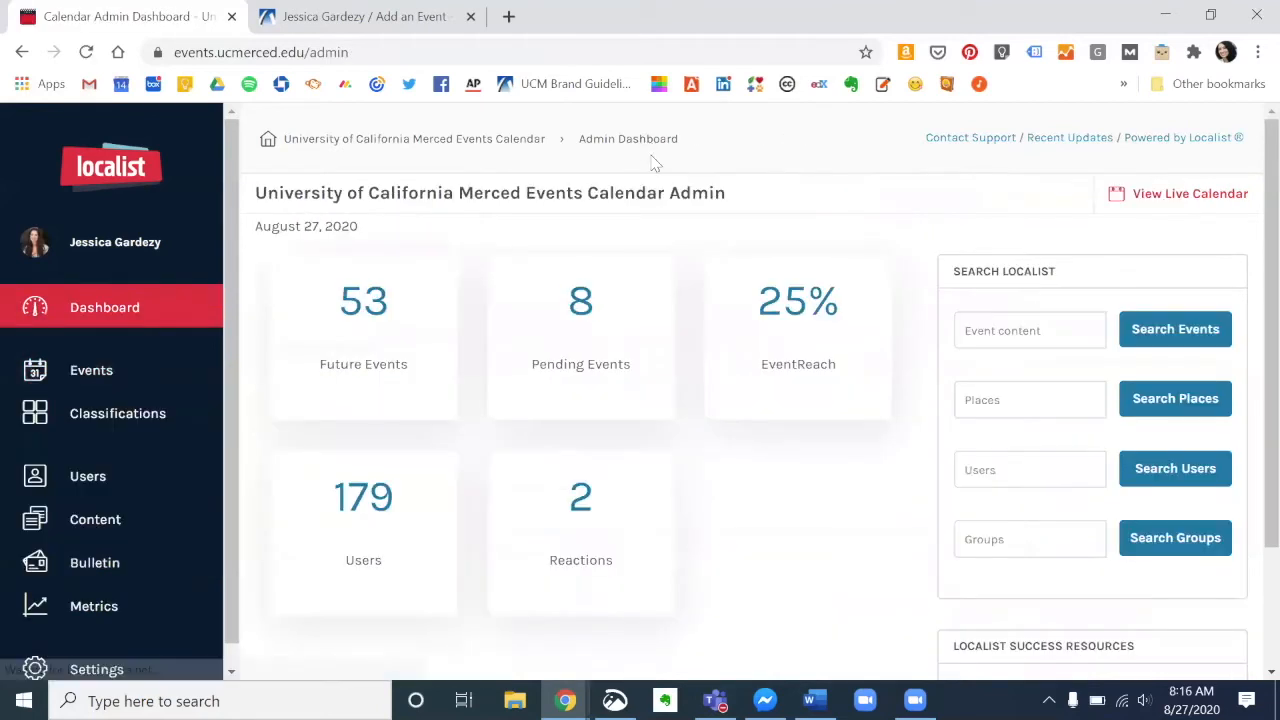
{"action": "left_click", "coordinate": [580, 308]}
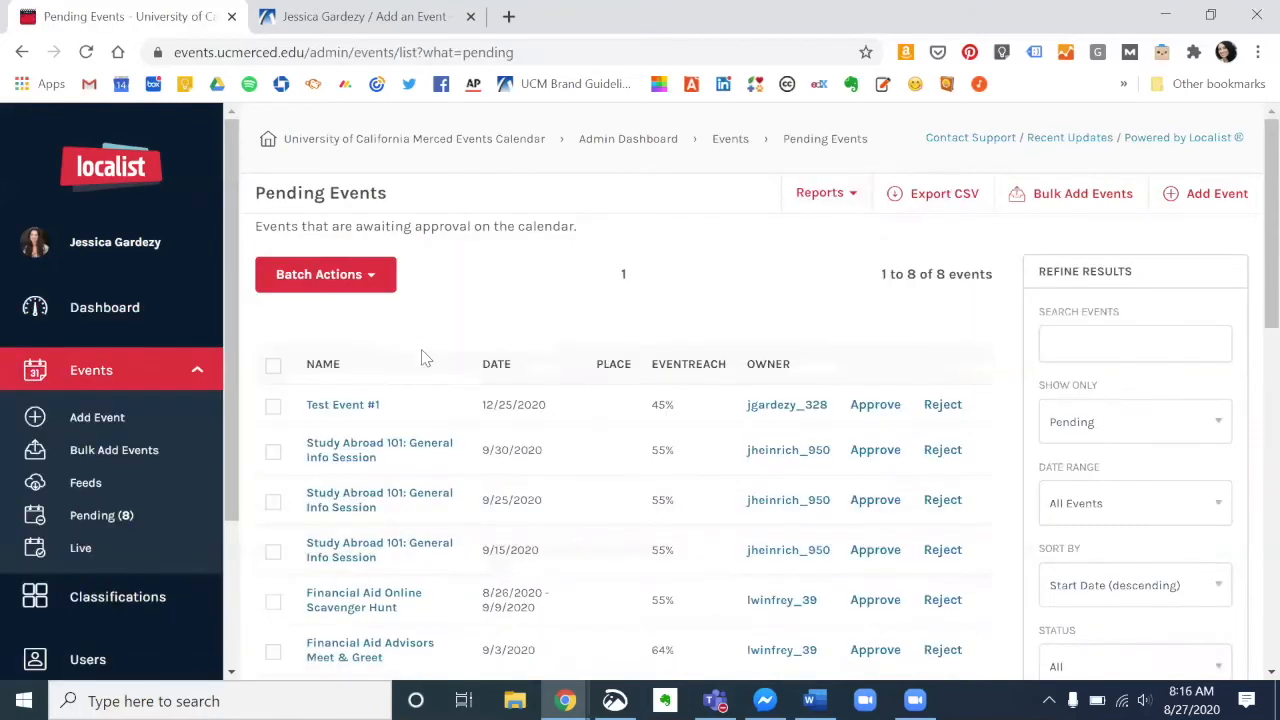
Select Test Event #1 in the pending list, approve it and dismiss the mail notification
{"action": "left_click", "coordinate": [273, 410]}
{"action": "left_click", "coordinate": [877, 412]}
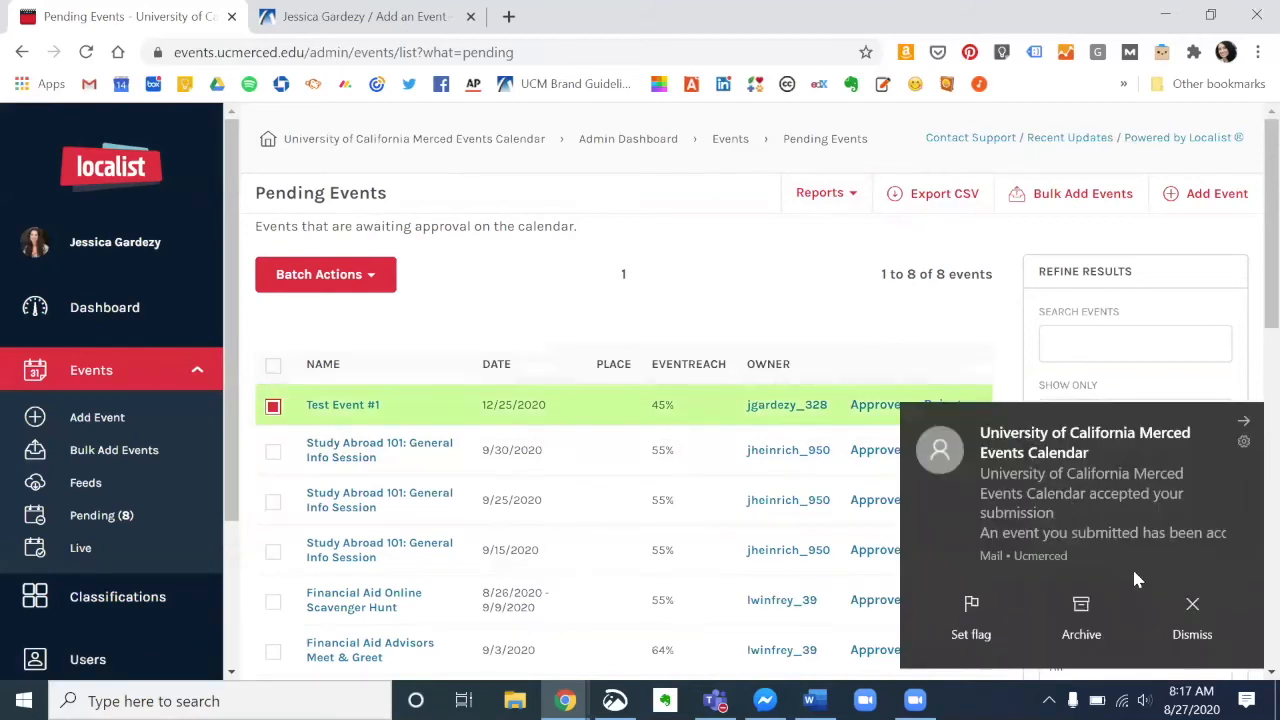
{"action": "left_click", "coordinate": [1192, 618]}
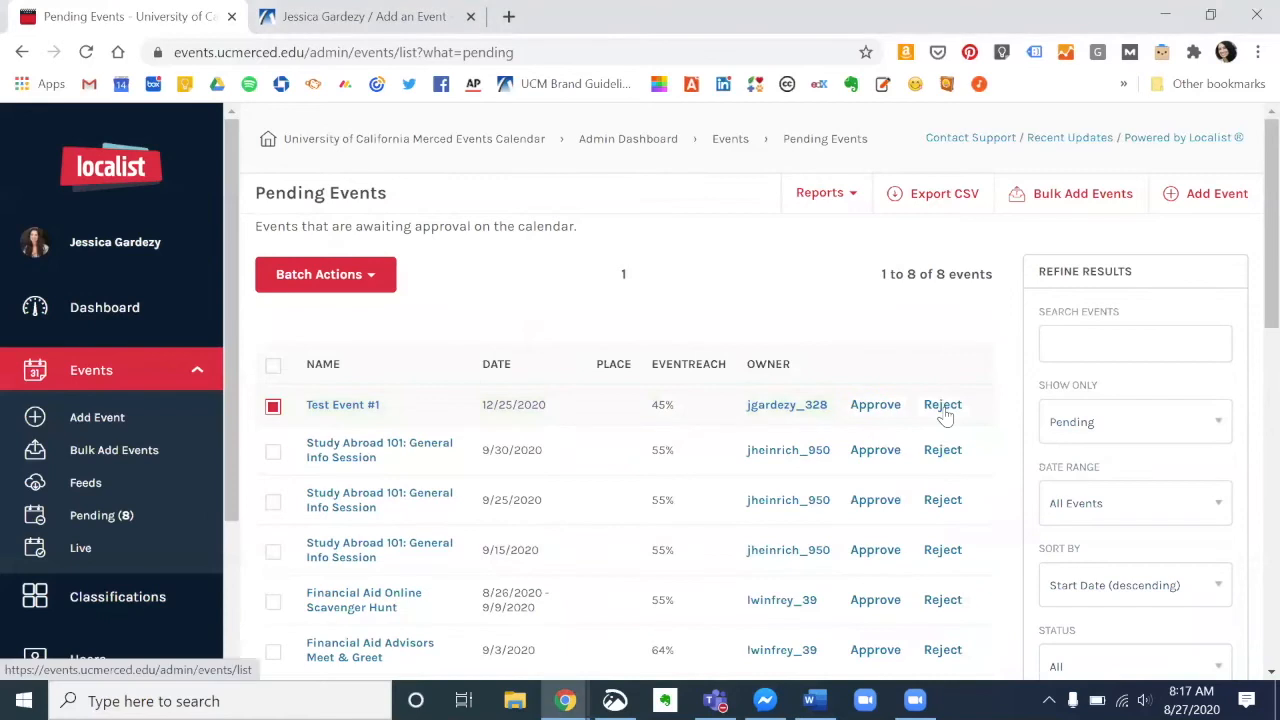
Reject Test Event #1 with the reason "Please edit the description and then resubmit." and refresh the pending list
{"action": "left_click", "coordinate": [943, 408]}
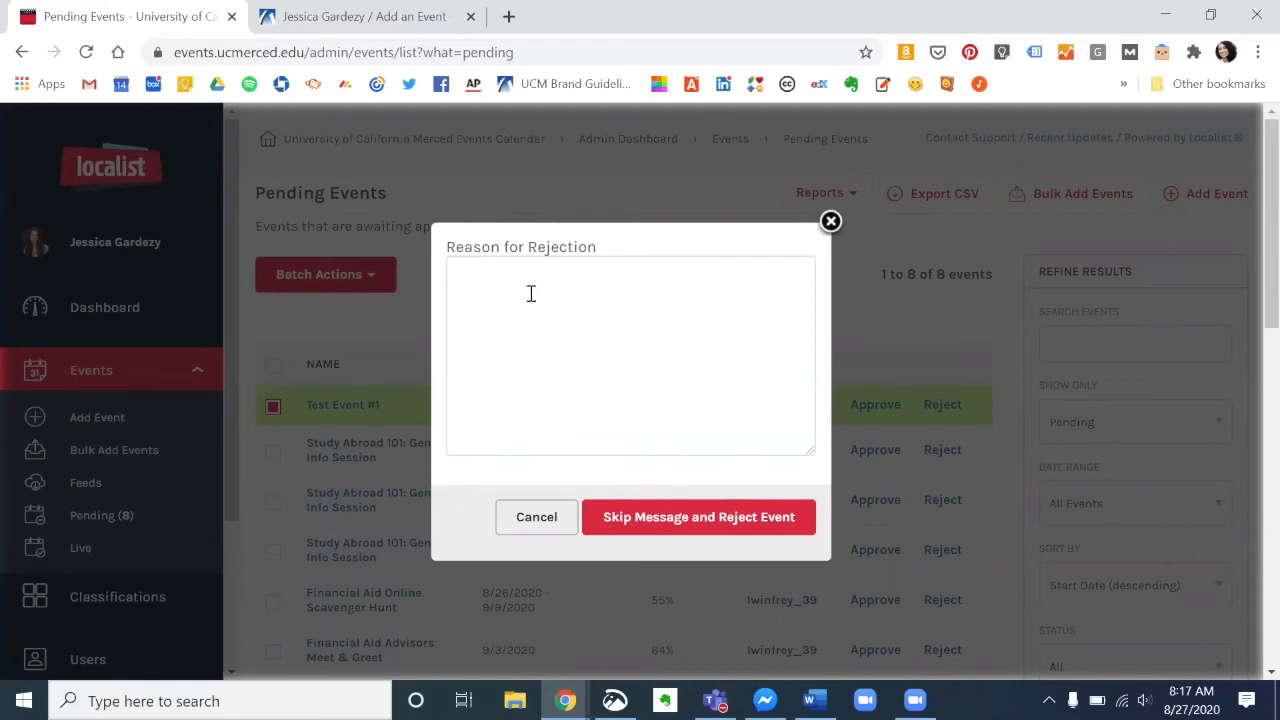
{"action": "left_click", "coordinate": [595, 306]}
{"action": "type", "text": "Please fix the d"}
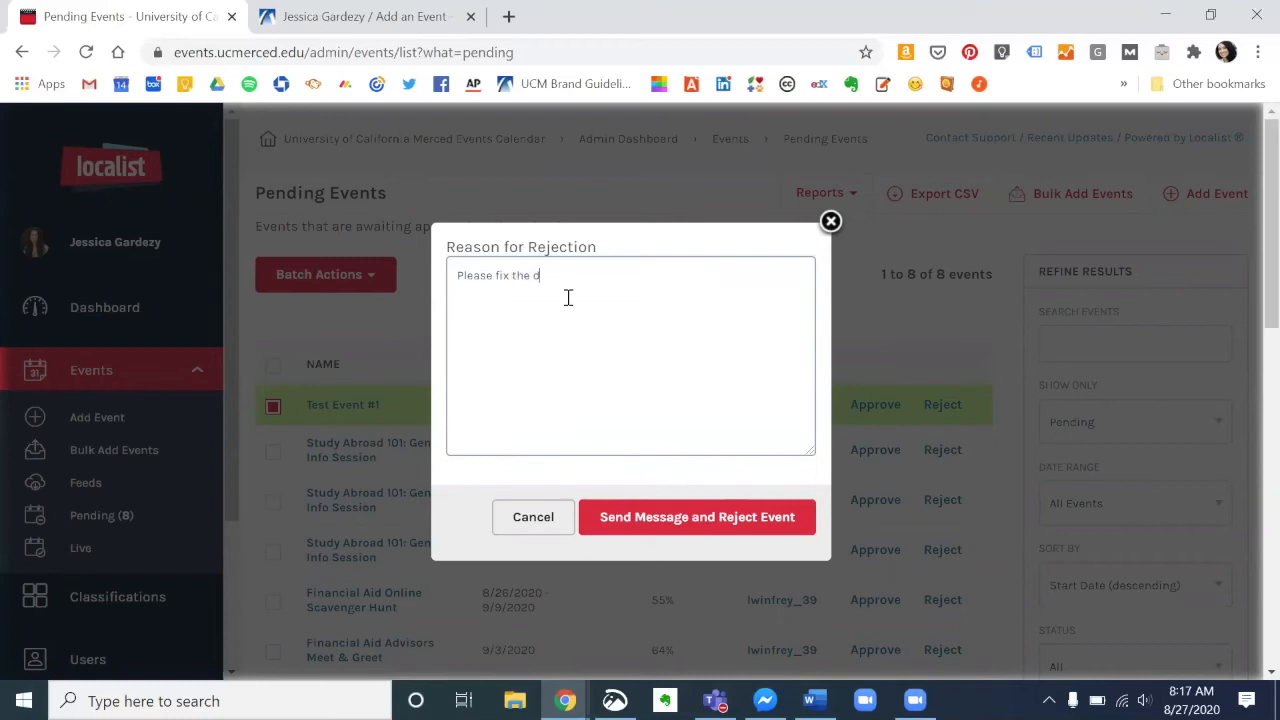
{"action": "key", "text": "BackSpace"}
{"action": "key", "text": "BackSpace"}
{"action": "key", "text": "BackSpace"}
{"action": "key", "text": "BackSpace"}
{"action": "key", "text": "BackSpace"}
{"action": "key", "text": "BackSpace"}
{"action": "key", "text": "BackSpace"}
{"action": "key", "text": "BackSpace"}
{"action": "key", "text": "BackSpace"}
{"action": "type", "text": "edit the description and then resubmit."}
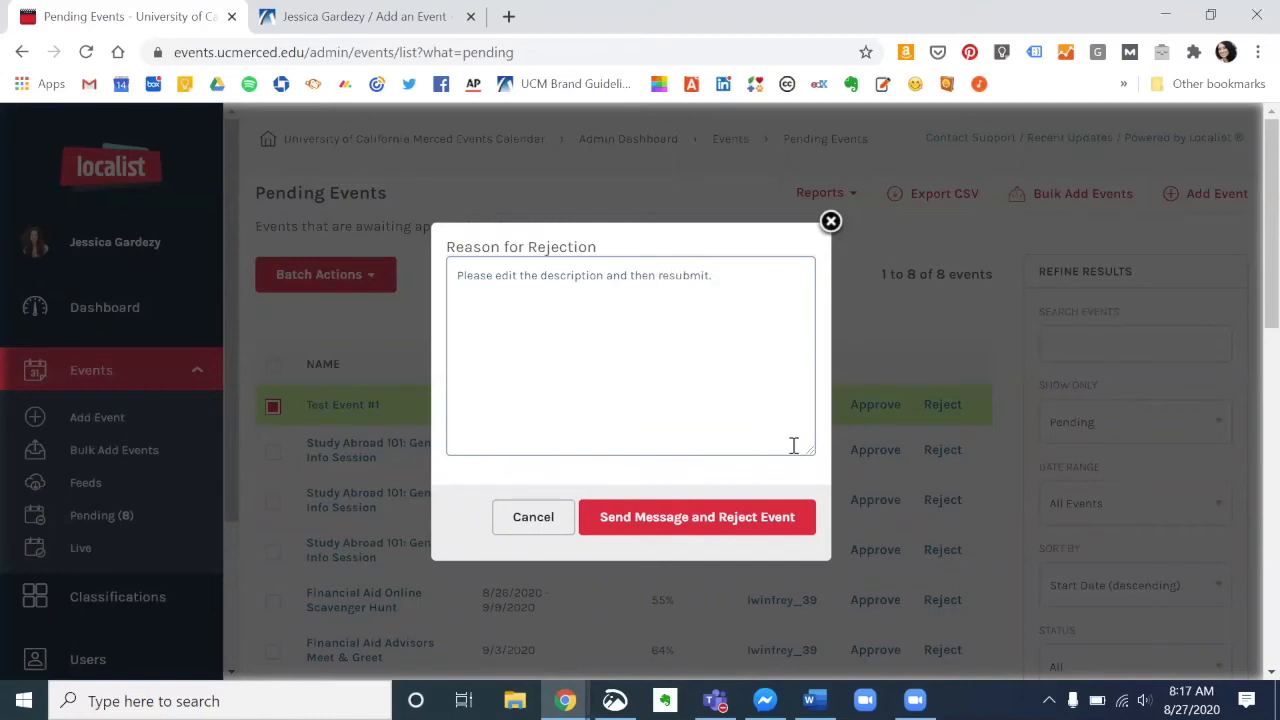
{"action": "left_click", "coordinate": [655, 521]}
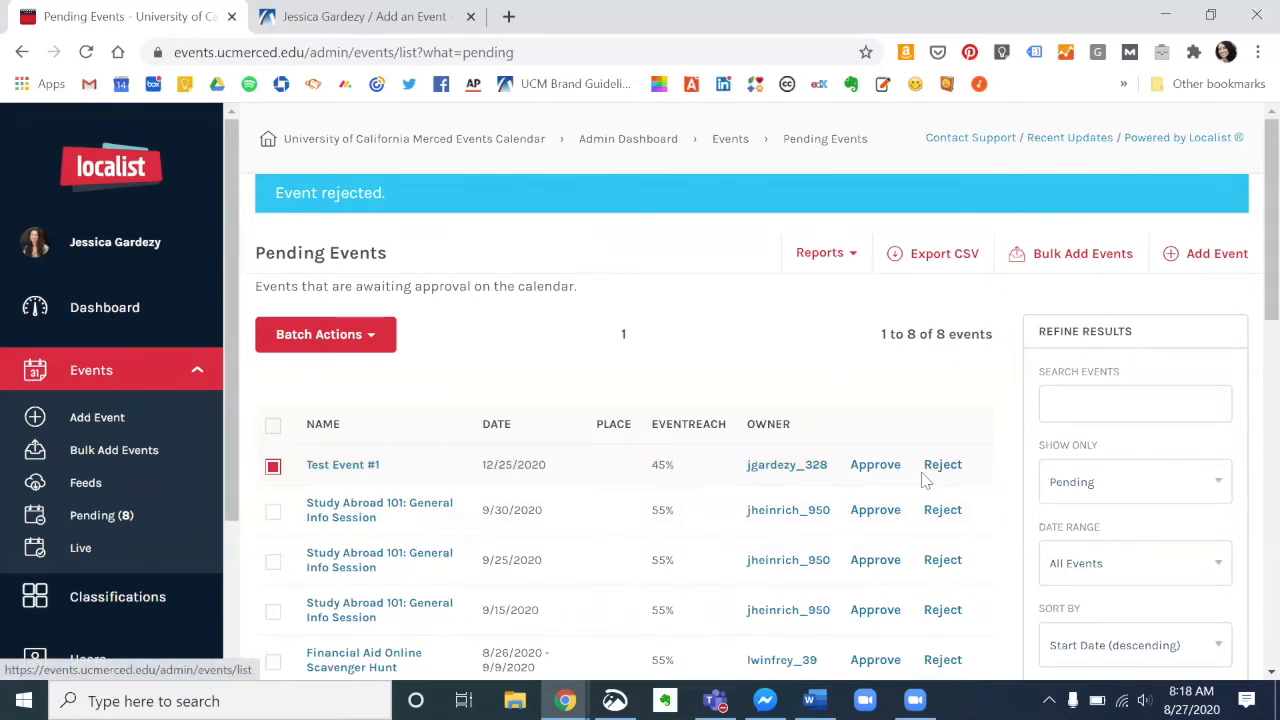
{"action": "left_click", "coordinate": [86, 52]}
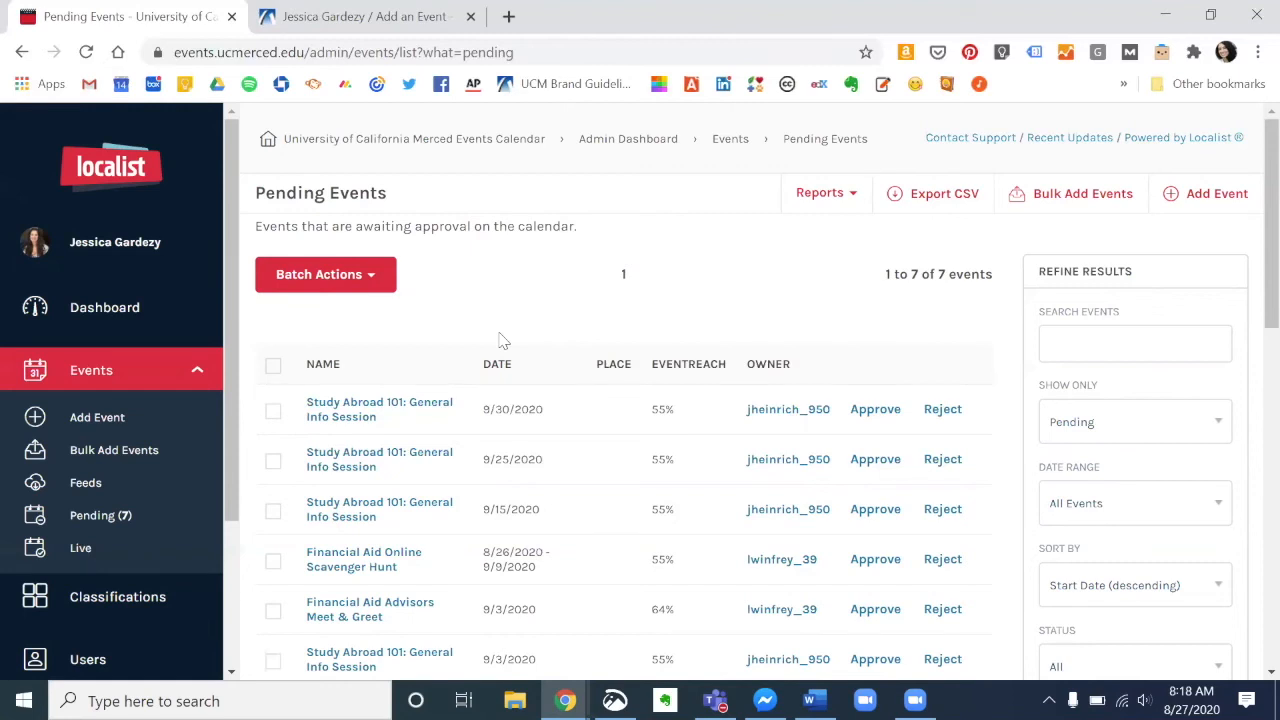
Switch to the public calendar's submission page and open the submitter's personal dashboard
{"action": "left_click", "coordinate": [303, 8]}
{"action": "scroll", "coordinate": [665, 540], "scroll_direction": "up", "scroll_amount": 3}
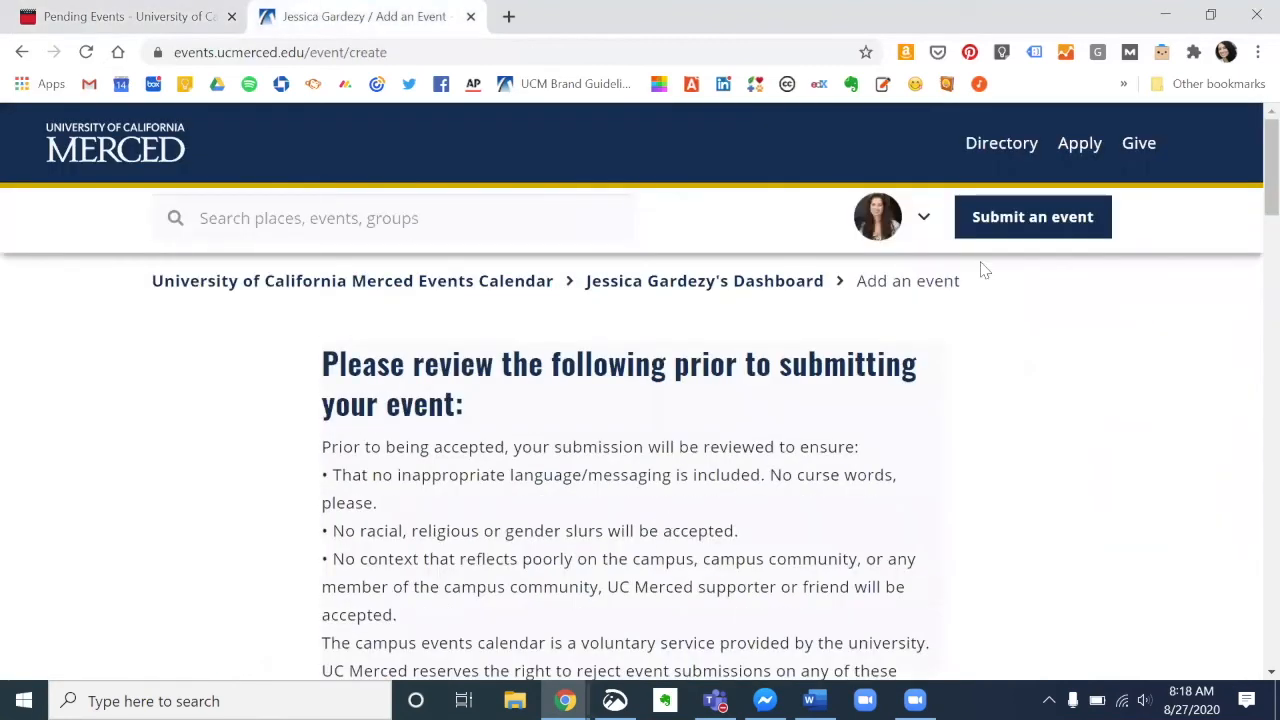
{"action": "left_click", "coordinate": [924, 228]}
{"action": "left_click", "coordinate": [899, 330]}
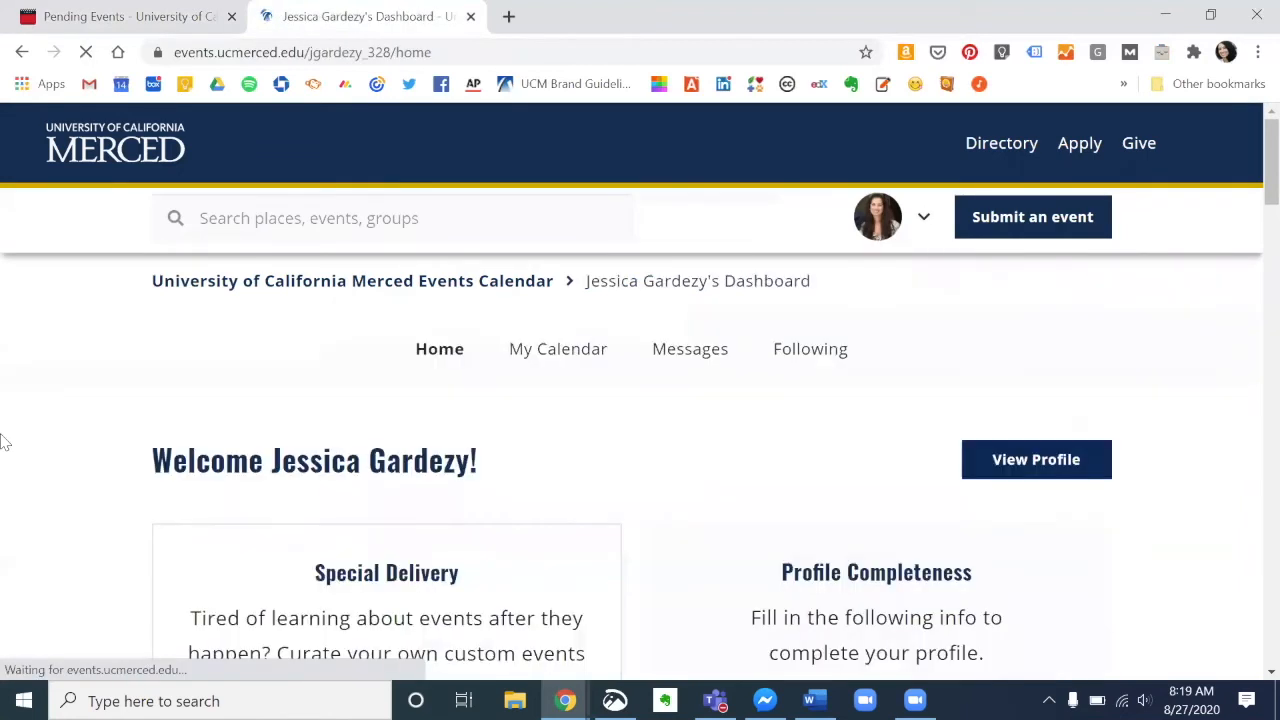
Find the rejection notice for Test Event #1 in the dashboard's activity feed and open the event from it
{"action": "scroll", "coordinate": [5, 443], "scroll_direction": "down", "scroll_amount": 3}
{"action": "scroll", "coordinate": [5, 443], "scroll_direction": "down", "scroll_amount": 10}
{"action": "scroll", "coordinate": [5, 443], "scroll_direction": "up", "scroll_amount": 4}
{"action": "scroll", "coordinate": [963, 443], "scroll_direction": "up", "scroll_amount": 2}
{"action": "scroll", "coordinate": [774, 466], "scroll_direction": "down", "scroll_amount": 5}
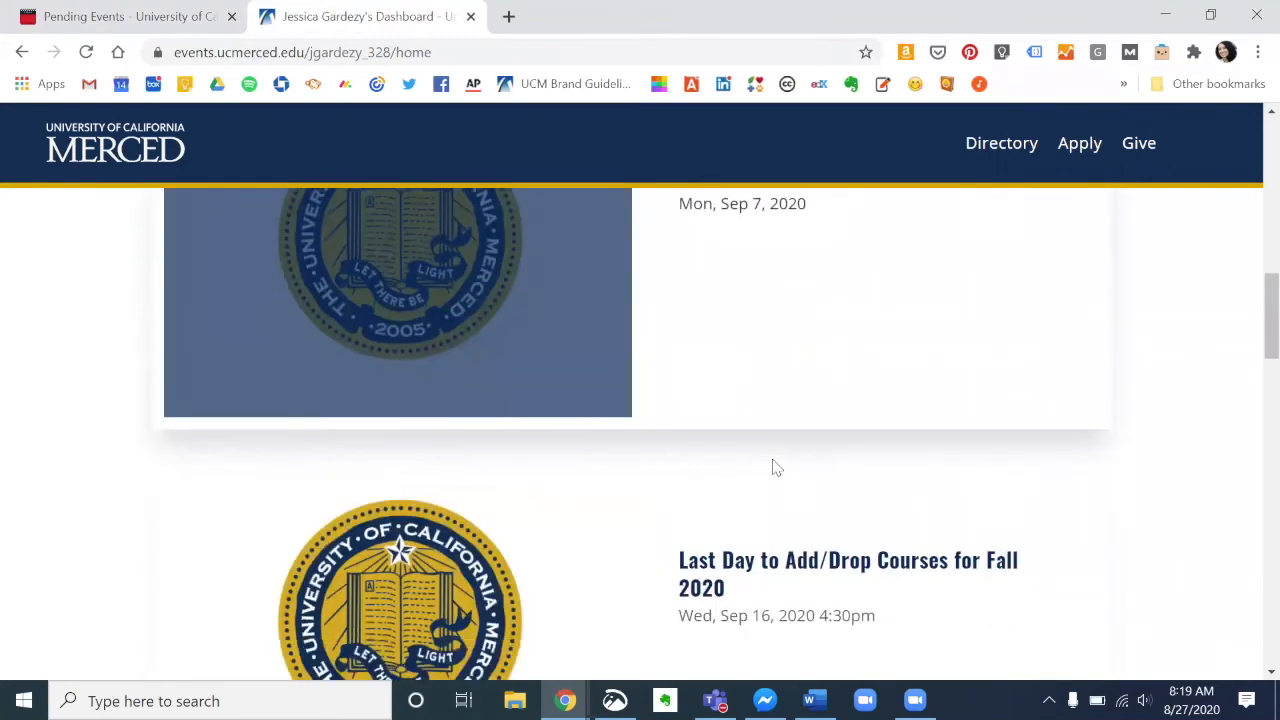
{"action": "scroll", "coordinate": [775, 466], "scroll_direction": "down", "scroll_amount": 10}
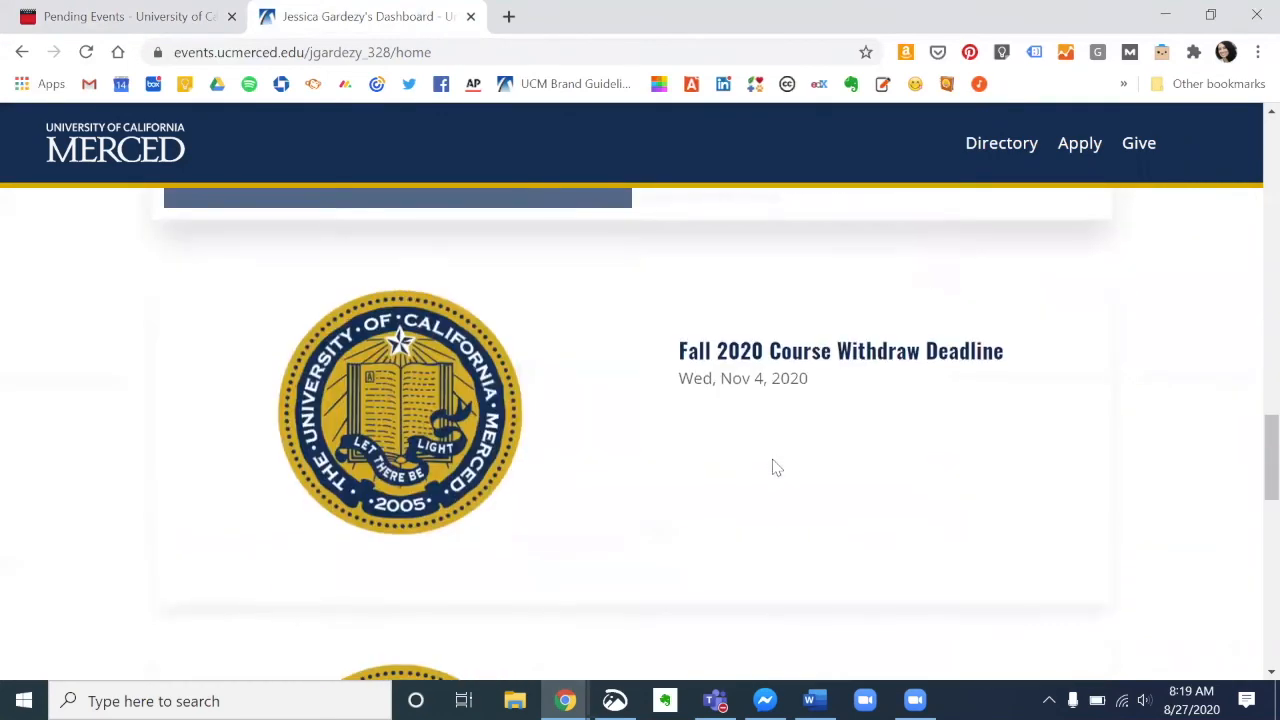
{"action": "scroll", "coordinate": [775, 466], "scroll_direction": "down", "scroll_amount": 4}
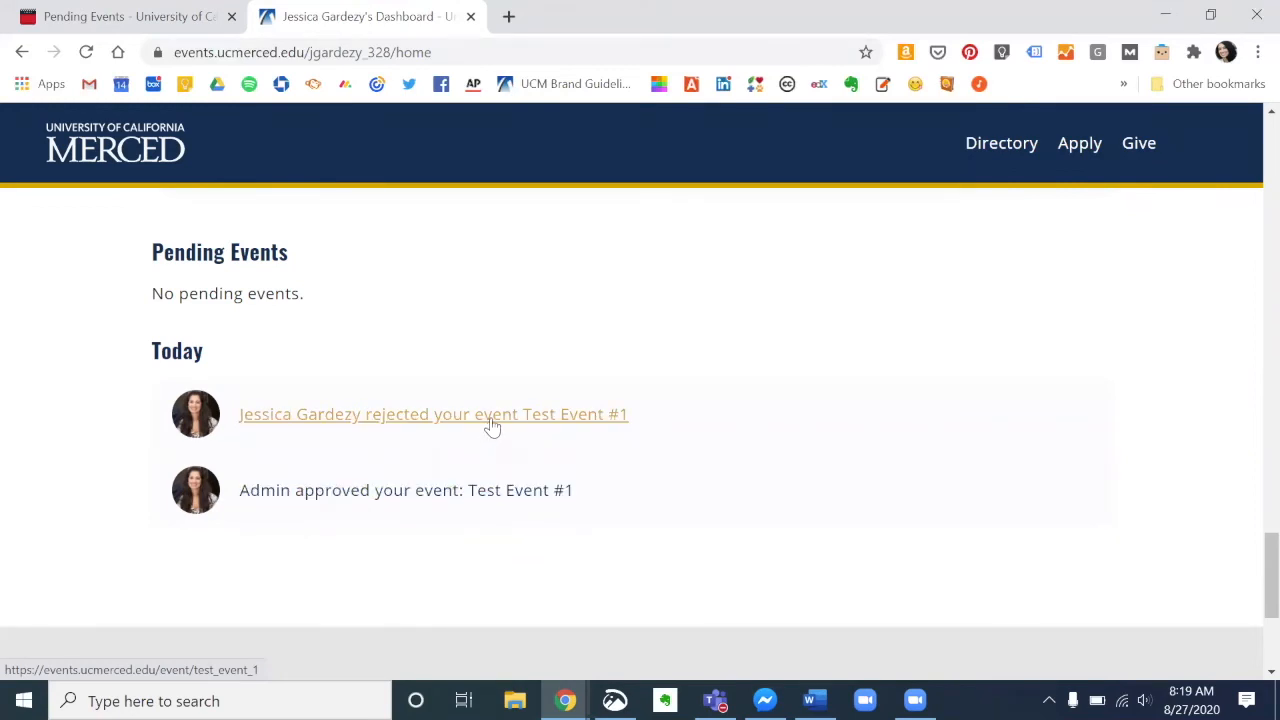
{"action": "left_click", "coordinate": [492, 424]}
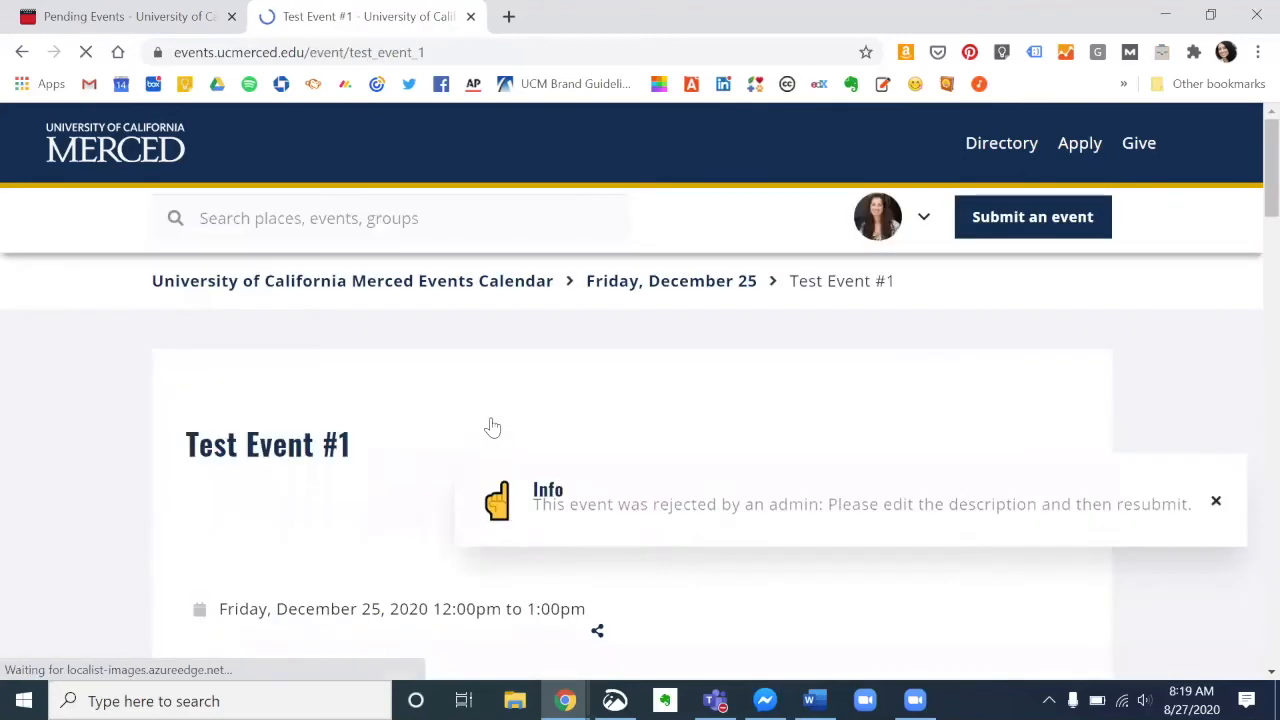
Open the rejected Test Event #1 for editing and review its name, description and status on the submission form
{"action": "scroll", "coordinate": [490, 430], "scroll_direction": "down", "scroll_amount": 20}
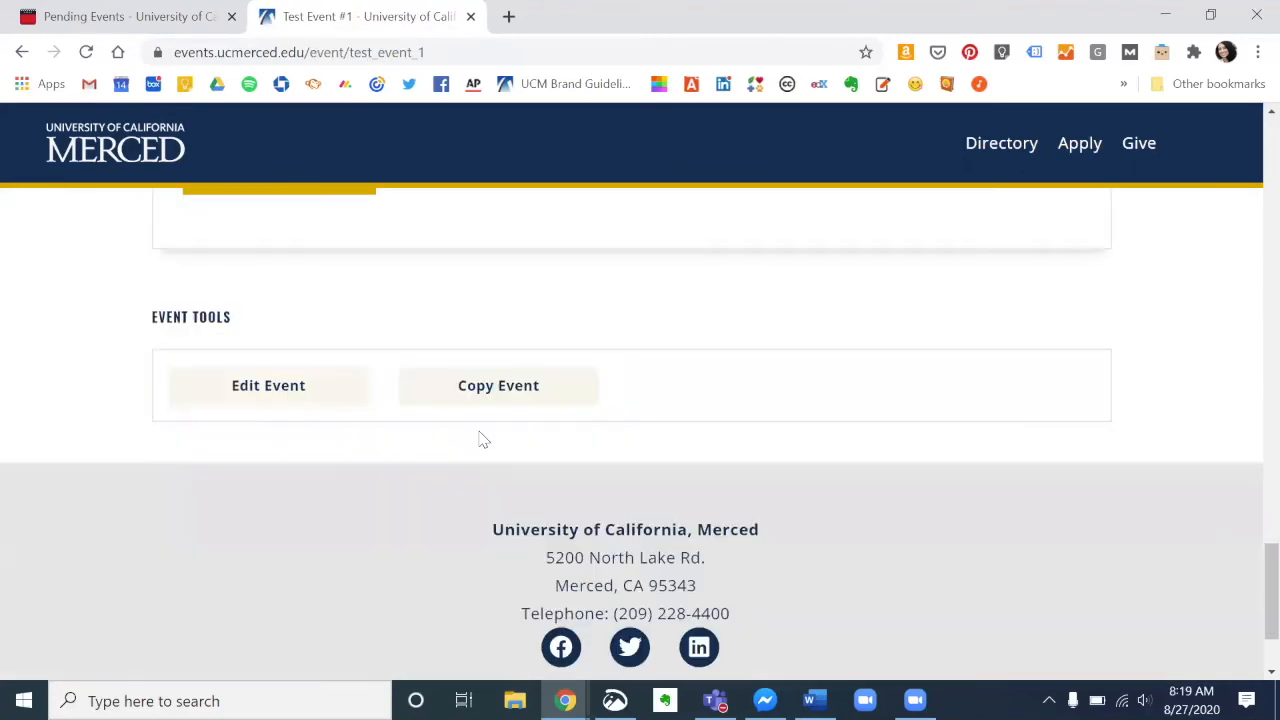
{"action": "left_click", "coordinate": [312, 366]}
{"action": "scroll", "coordinate": [585, 481], "scroll_direction": "down", "scroll_amount": 9}
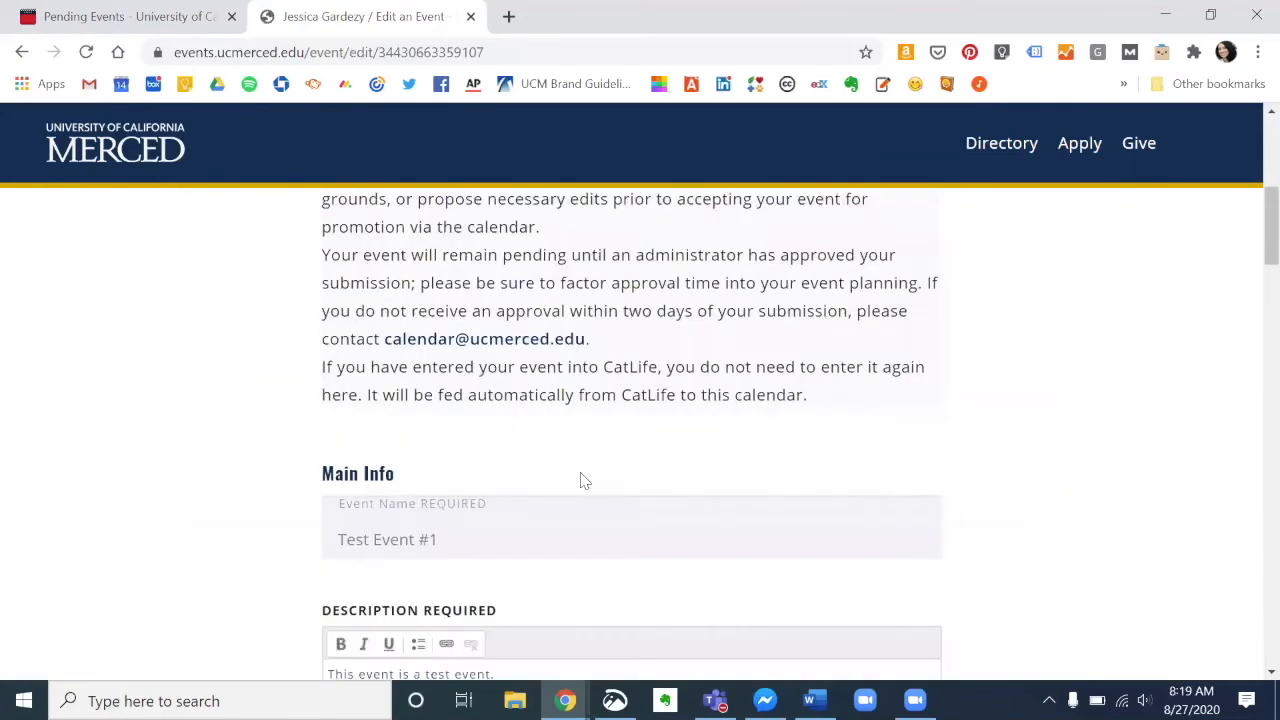
{"action": "scroll", "coordinate": [585, 481], "scroll_direction": "down", "scroll_amount": 3}
{"action": "scroll", "coordinate": [585, 481], "scroll_direction": "up", "scroll_amount": 7}
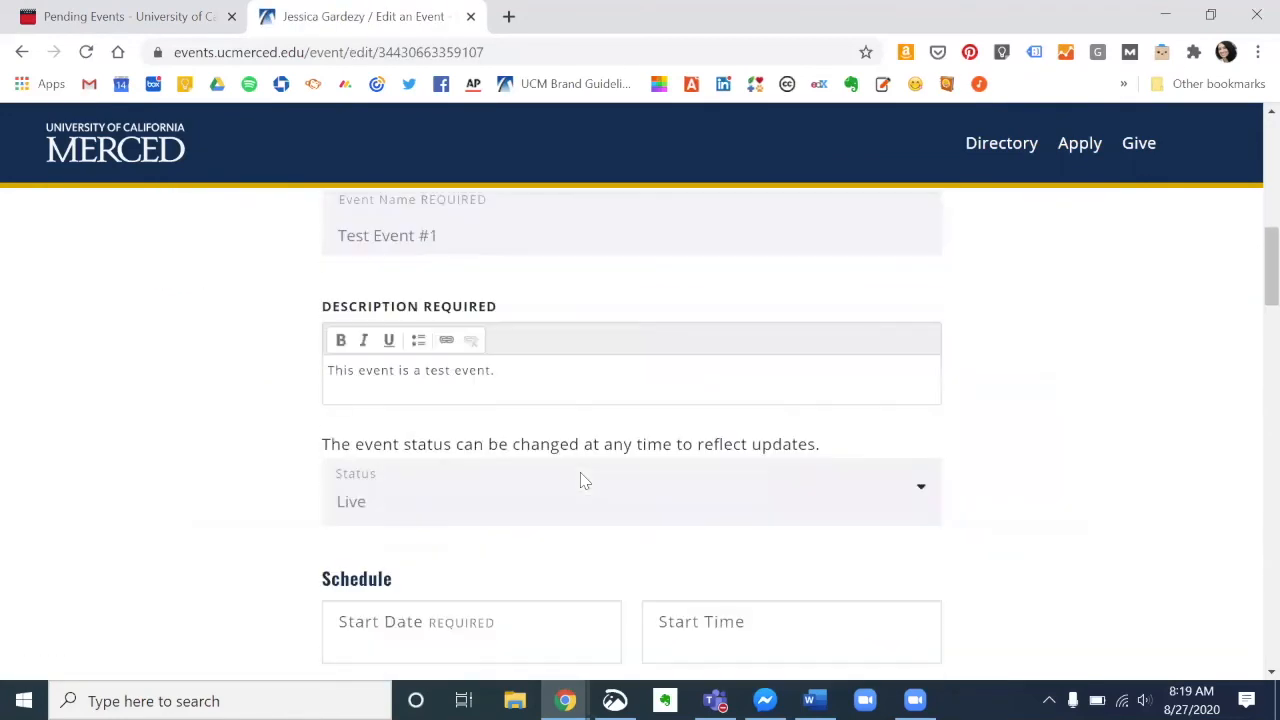
{"action": "scroll", "coordinate": [585, 481], "scroll_direction": "up", "scroll_amount": 5}
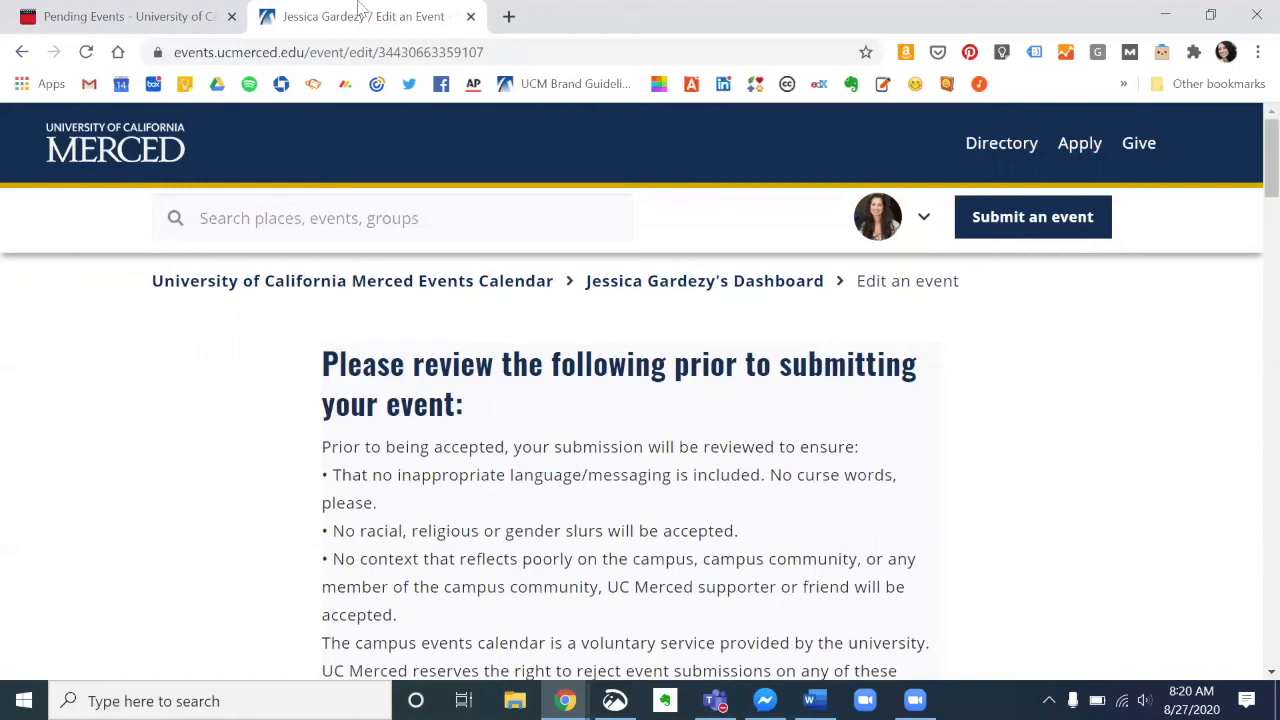
Load the Public Relations site pr.ucmerced.edu in a new browser tab and go to its Events Calendar page
{"action": "left_click", "coordinate": [508, 16]}
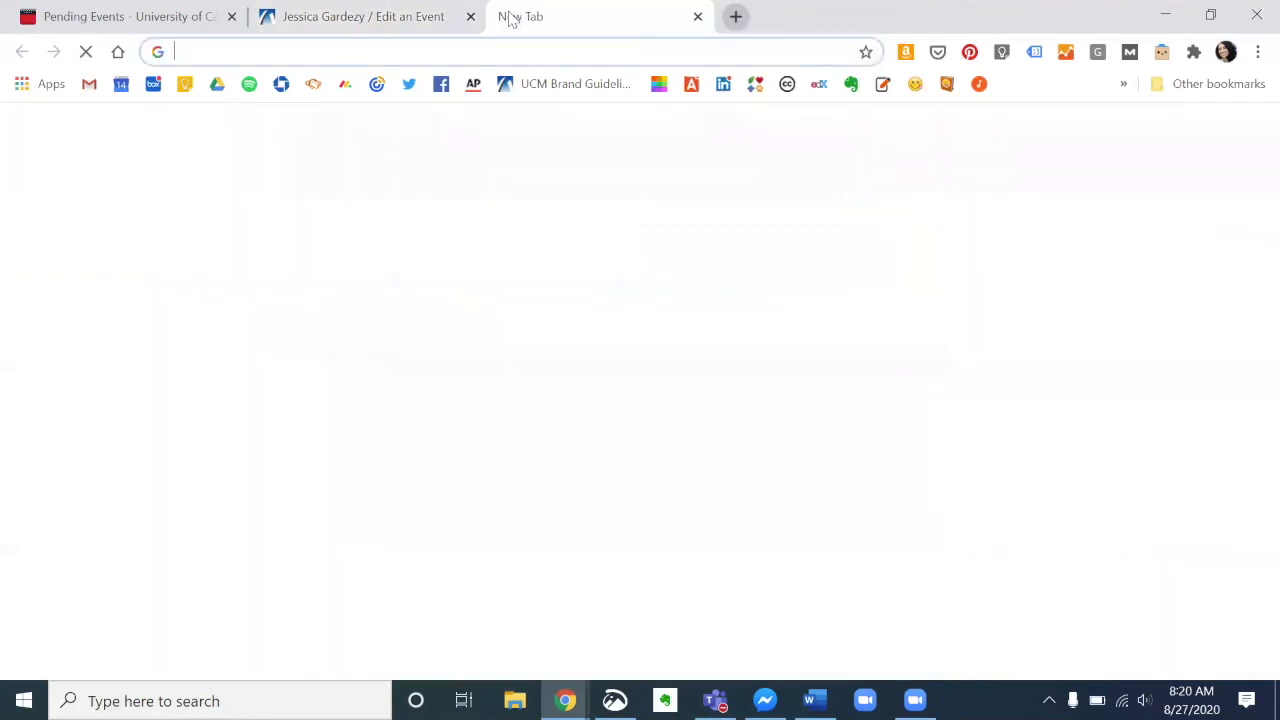
{"action": "left_click", "coordinate": [243, 49]}
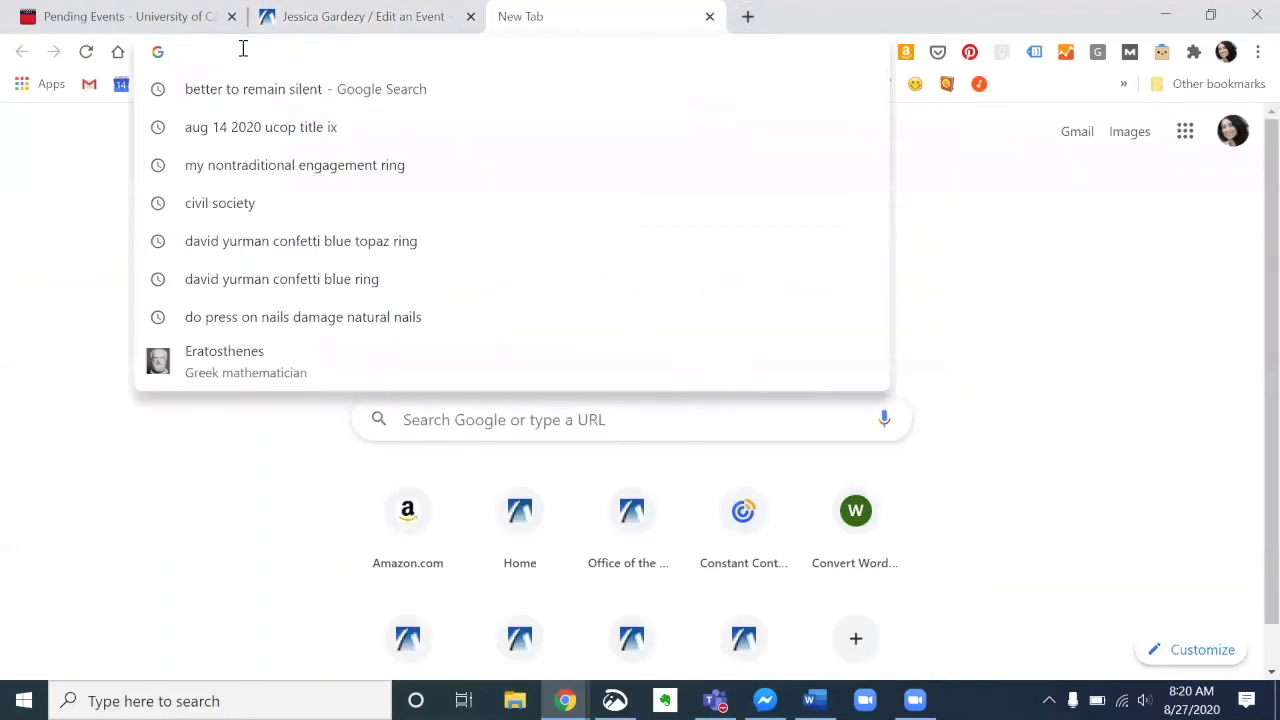
{"action": "type", "text": "pr"}
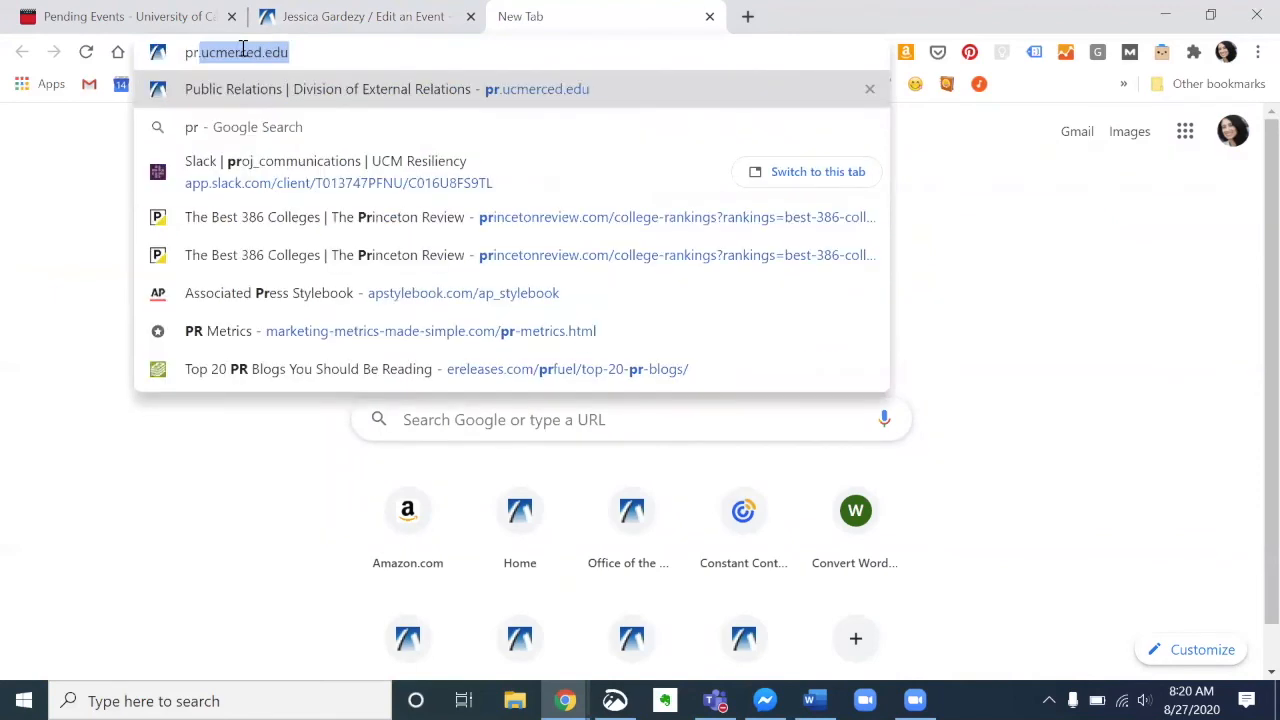
{"action": "key", "text": "Return"}
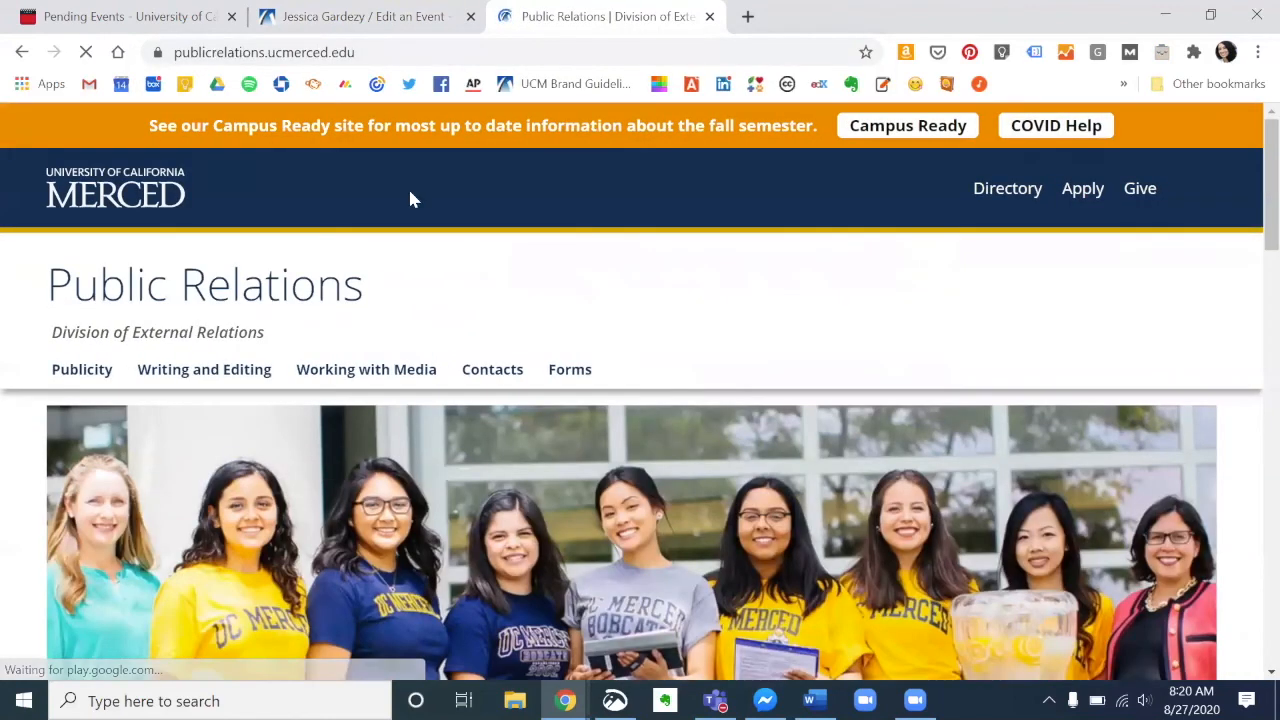
{"action": "mouse_move", "coordinate": [82, 390]}
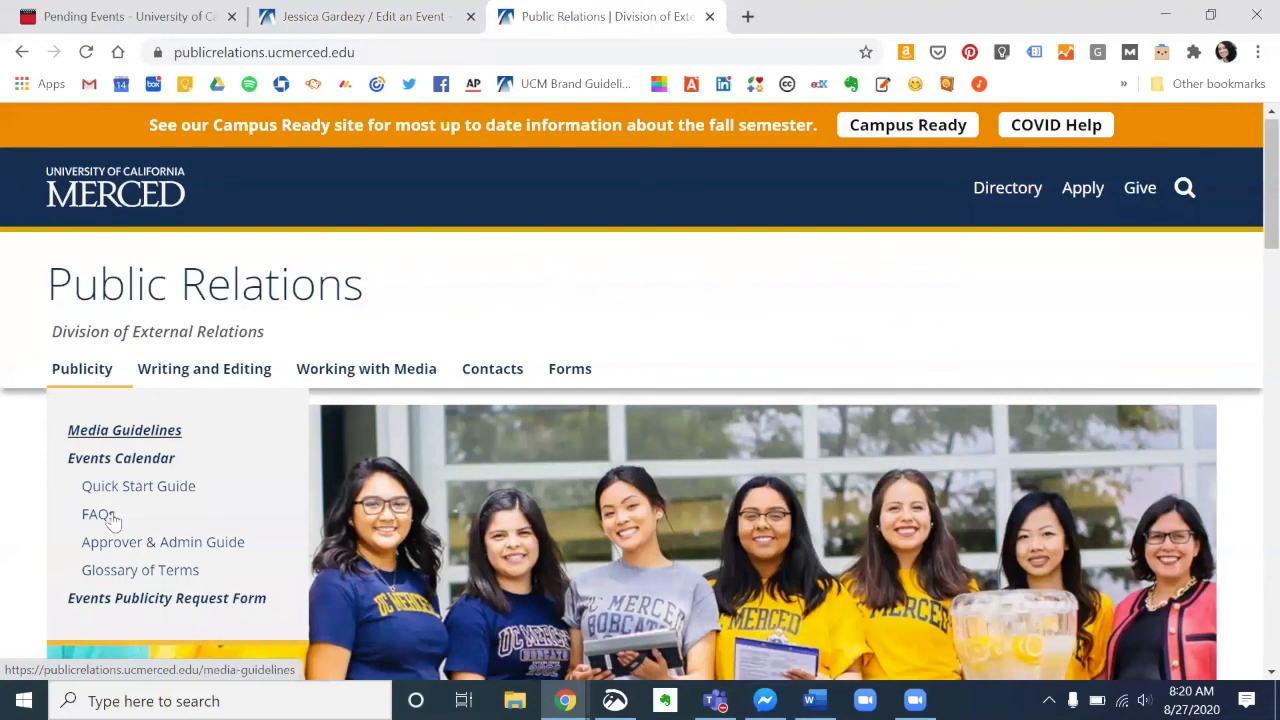
{"action": "left_click", "coordinate": [121, 462]}
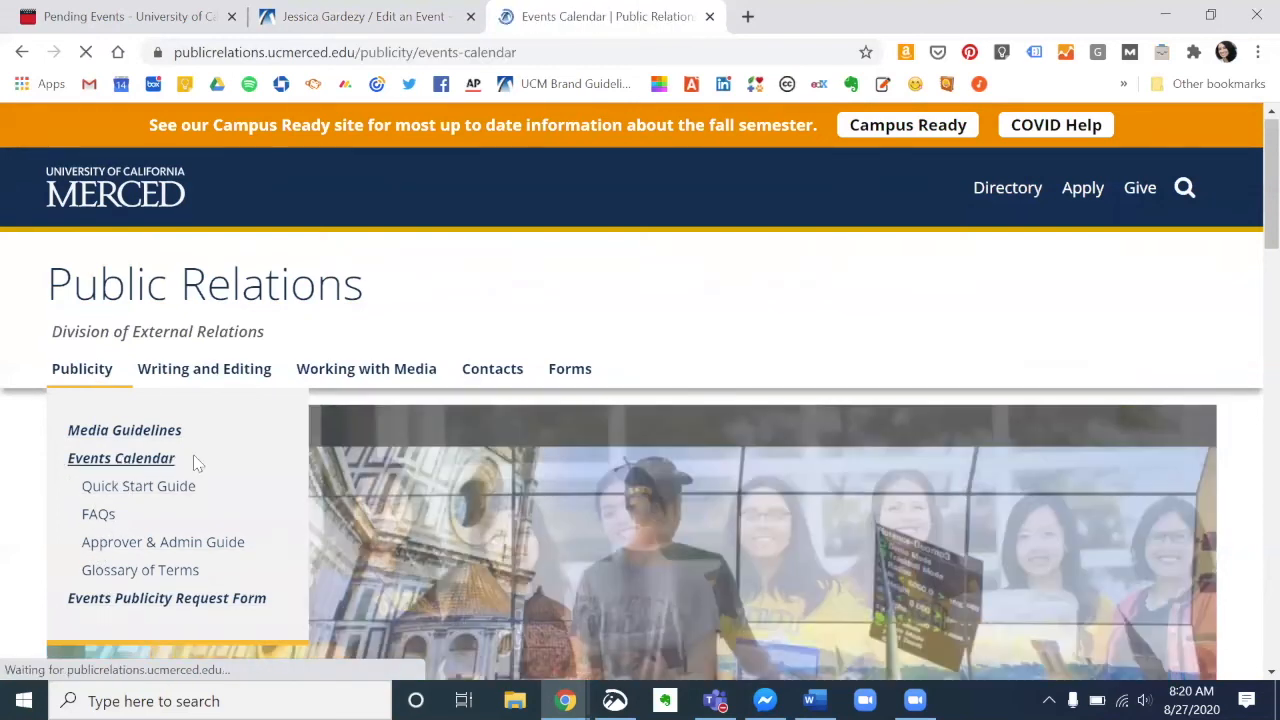
Open the Approver & Admin Guide and examine its sections on dashboard access, event review, approving, rejecting and handling multiple events
{"action": "scroll", "coordinate": [195, 568], "scroll_direction": "down", "scroll_amount": 1}
{"action": "scroll", "coordinate": [195, 568], "scroll_direction": "down", "scroll_amount": 2}
{"action": "left_click", "coordinate": [165, 330]}
{"action": "scroll", "coordinate": [488, 490], "scroll_direction": "down", "scroll_amount": 6}
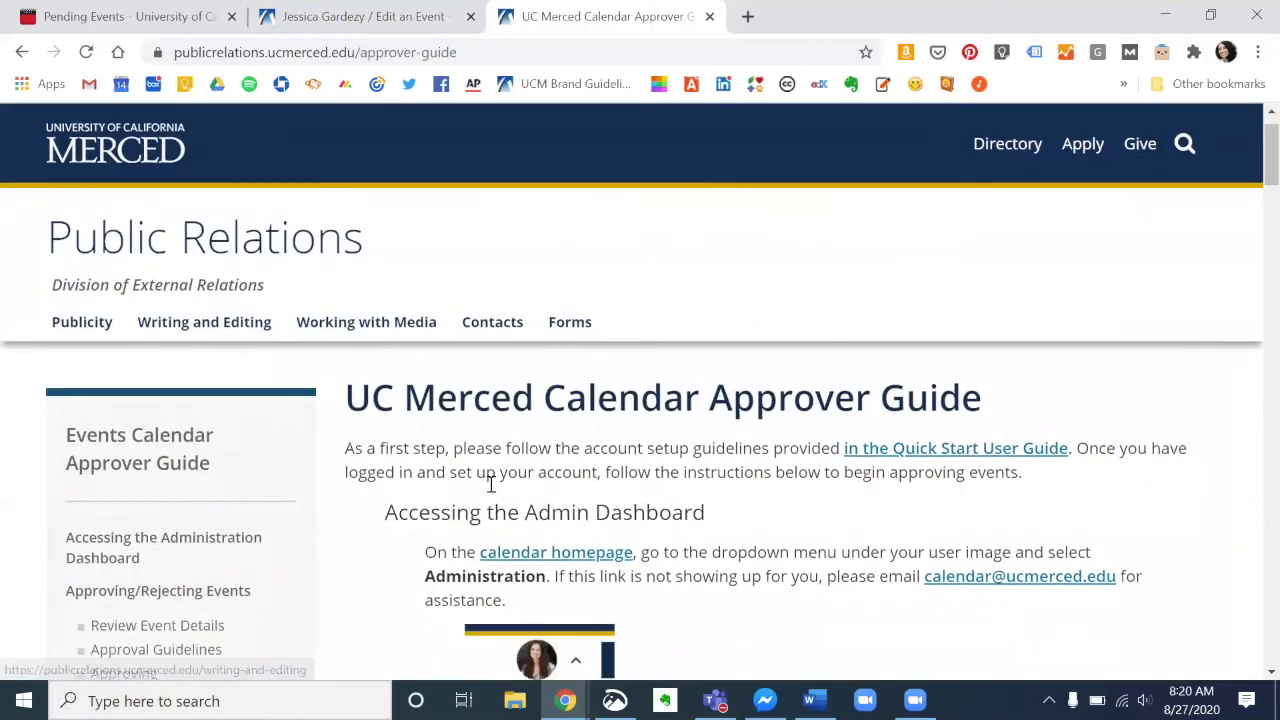
{"action": "scroll", "coordinate": [488, 497], "scroll_direction": "up", "scroll_amount": 1}
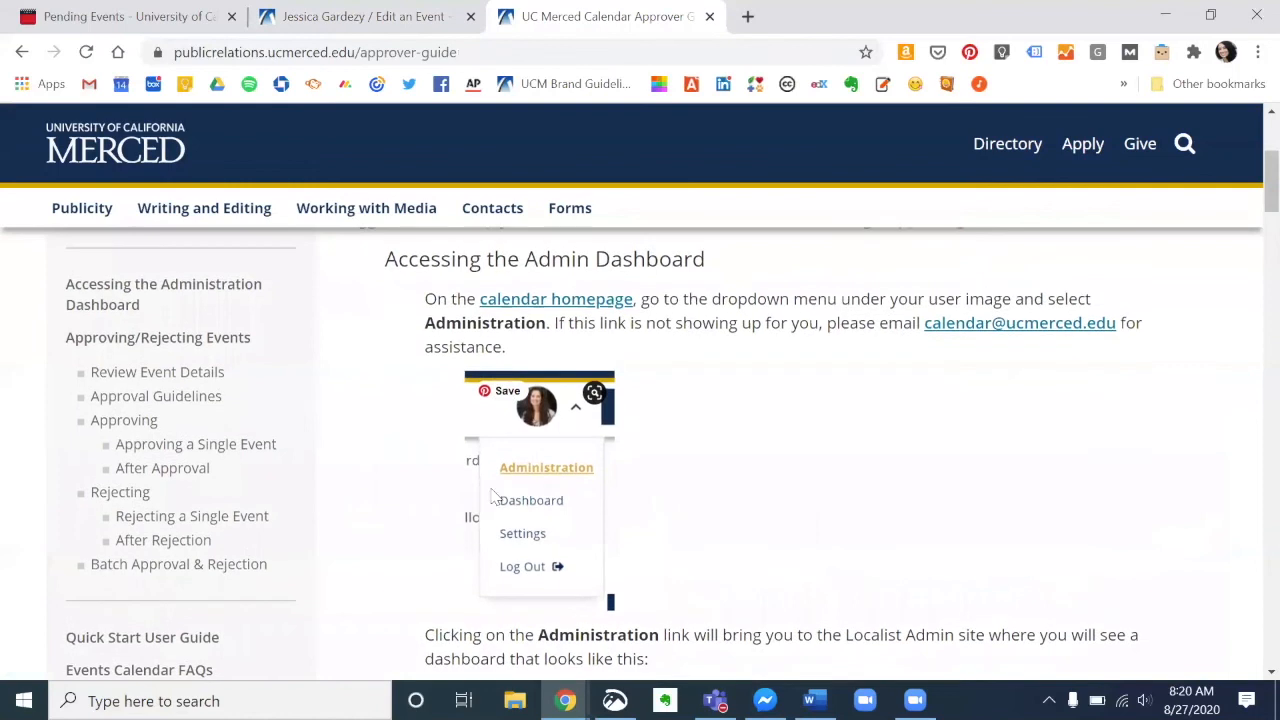
{"action": "scroll", "coordinate": [1094, 497], "scroll_direction": "down", "scroll_amount": 1}
{"action": "scroll", "coordinate": [1094, 497], "scroll_direction": "down", "scroll_amount": 15}
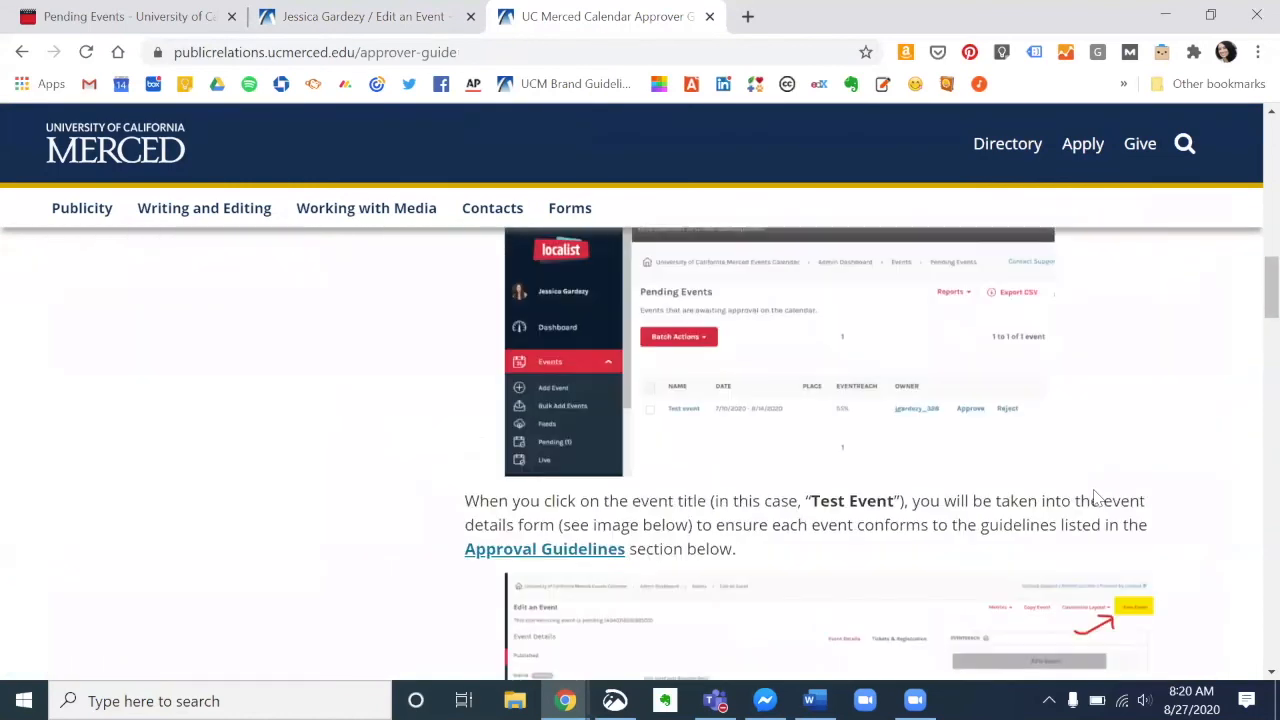
{"action": "scroll", "coordinate": [1094, 497], "scroll_direction": "down", "scroll_amount": 12}
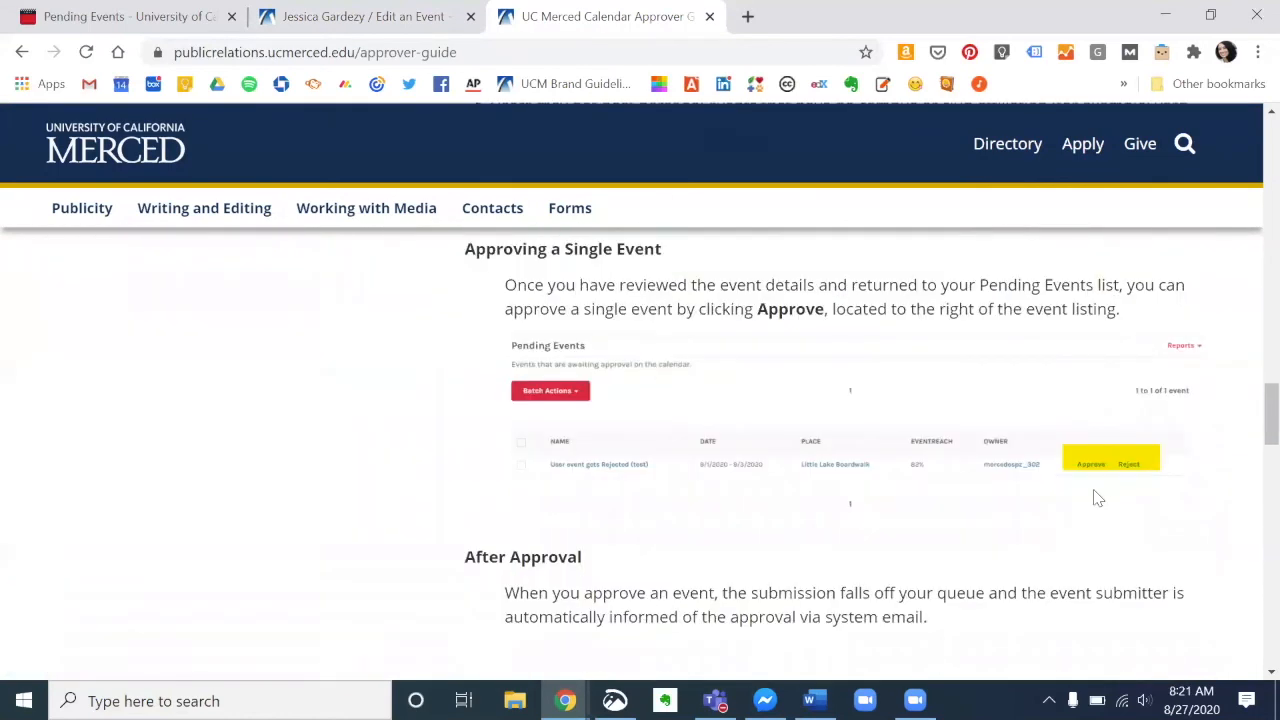
{"action": "scroll", "coordinate": [1097, 497], "scroll_direction": "down", "scroll_amount": 5}
{"action": "scroll", "coordinate": [1094, 494], "scroll_direction": "up", "scroll_amount": 10}
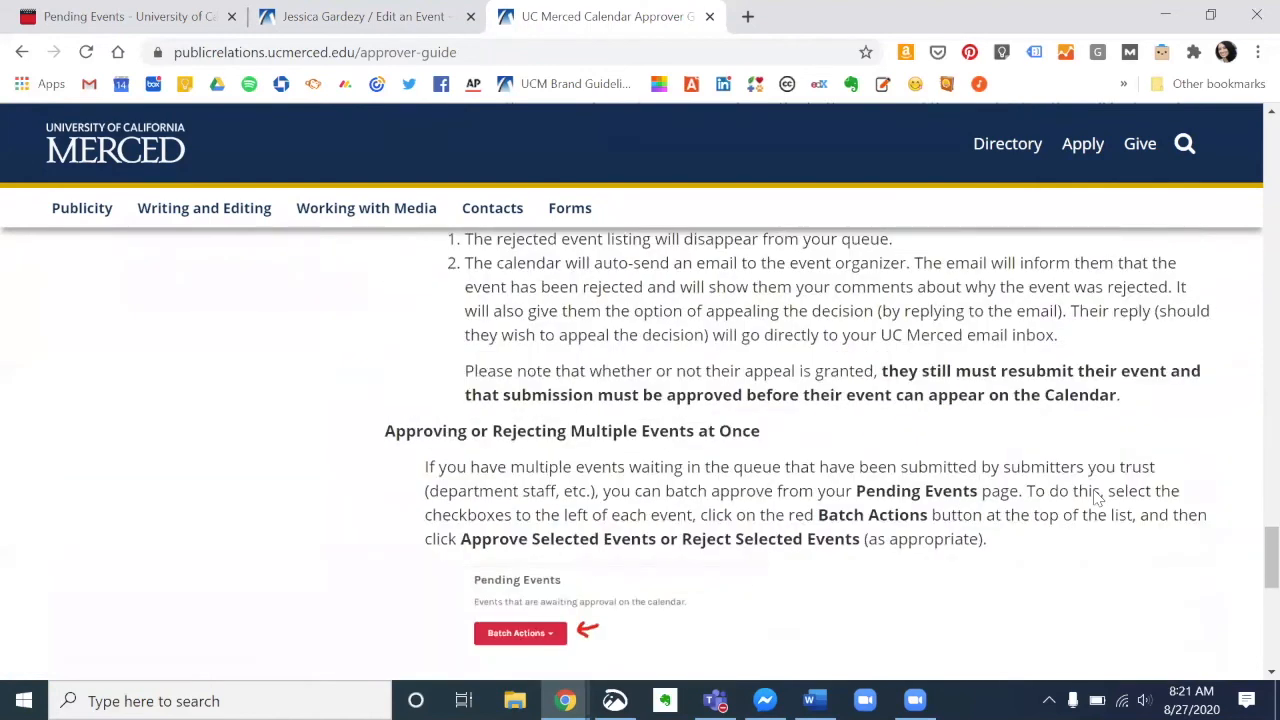
{"action": "scroll", "coordinate": [100, 451], "scroll_direction": "up", "scroll_amount": 20}
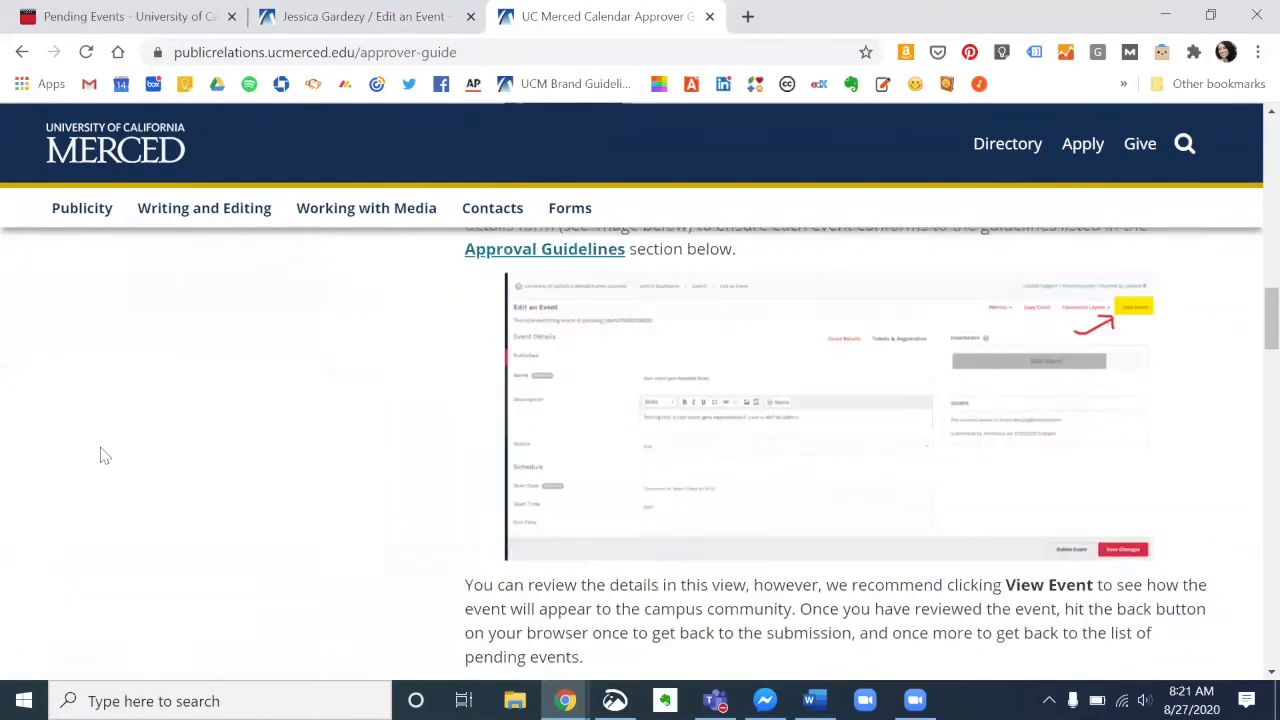
{"action": "scroll", "coordinate": [100, 455], "scroll_direction": "up", "scroll_amount": 3}
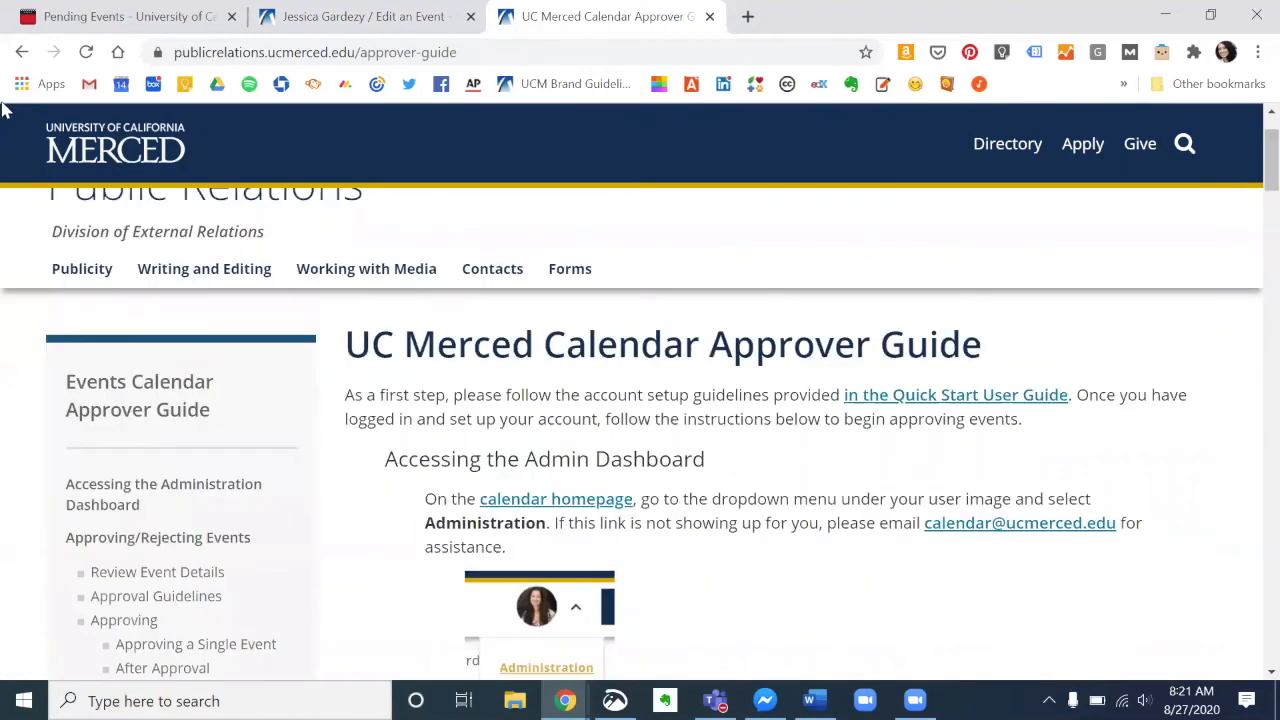
Return to the Events Calendar page, open the Glossary of Terms and review the Event Type, Featured Events and Filters definitions
{"action": "left_click", "coordinate": [22, 52]}
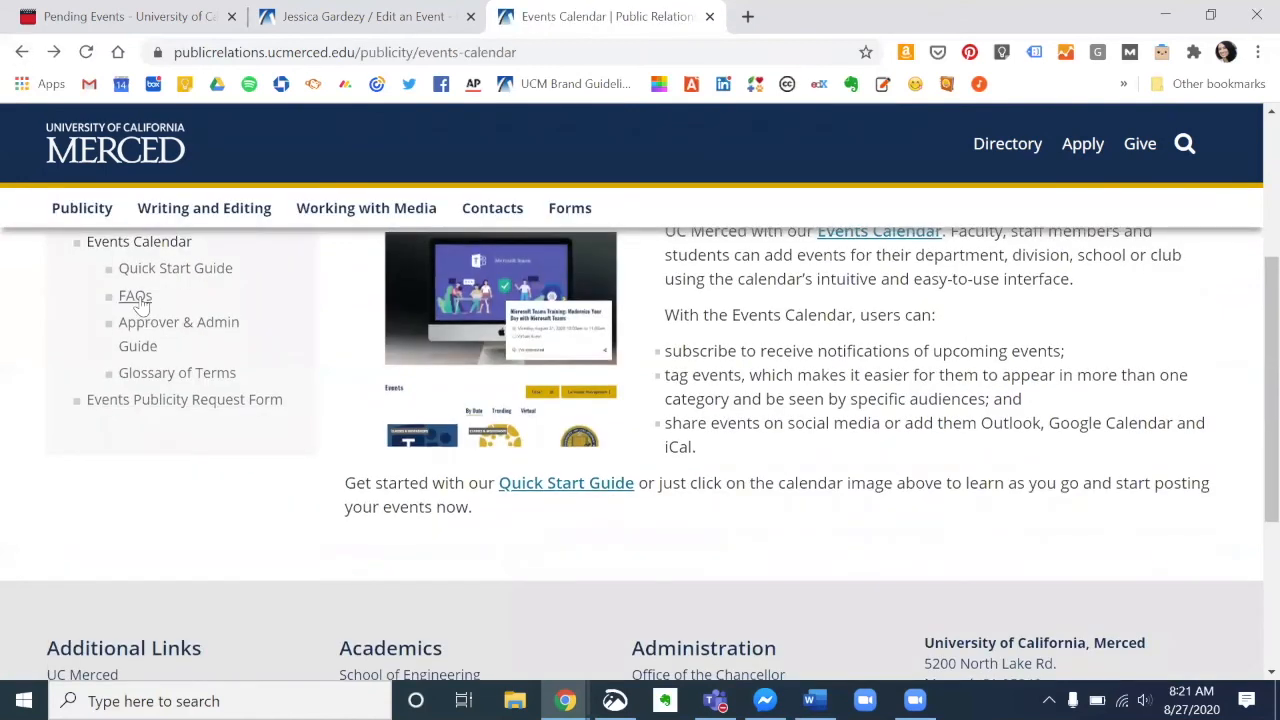
{"action": "left_click", "coordinate": [172, 378]}
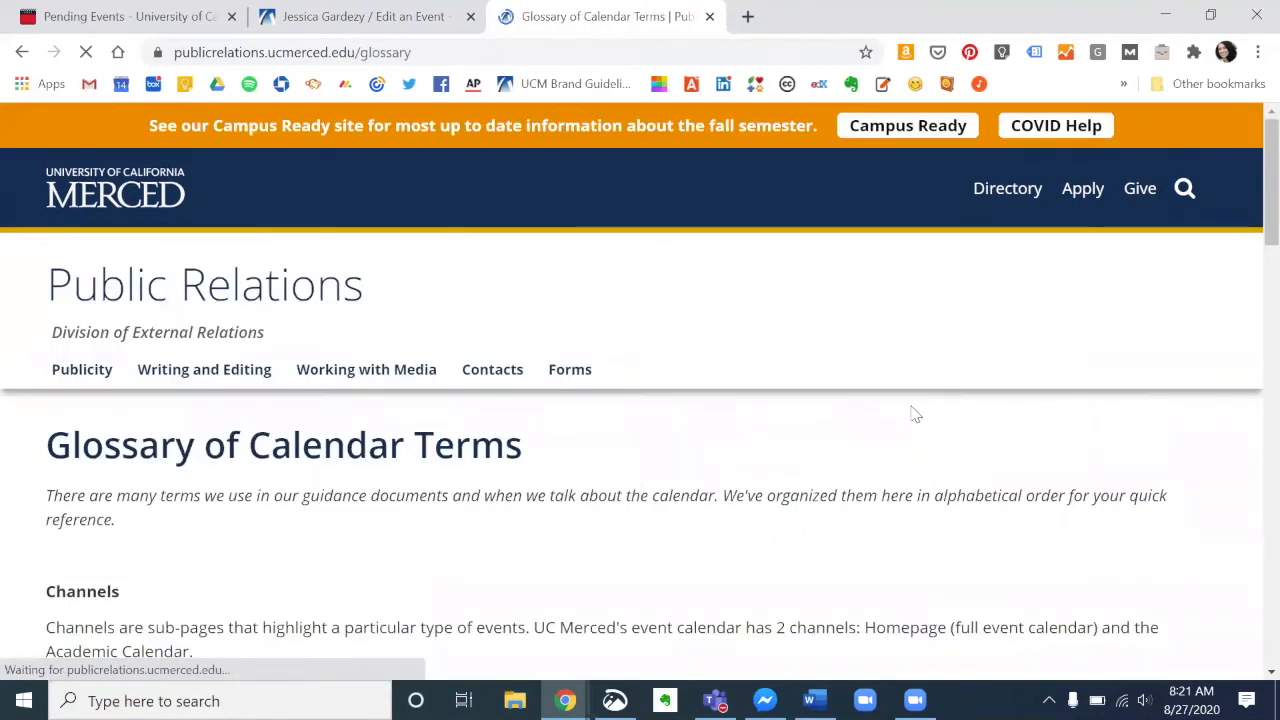
{"action": "scroll", "coordinate": [583, 490], "scroll_direction": "down", "scroll_amount": 2}
{"action": "scroll", "coordinate": [583, 490], "scroll_direction": "down", "scroll_amount": 4}
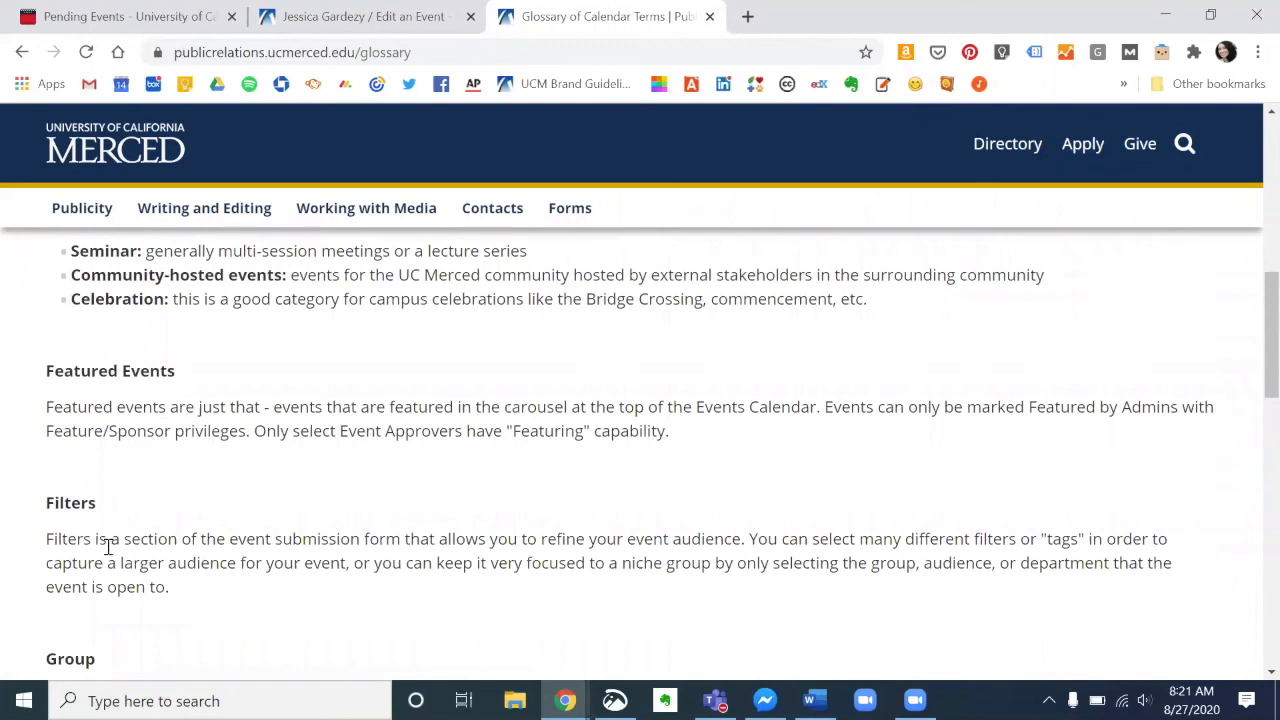
{"action": "scroll", "coordinate": [122, 529], "scroll_direction": "down", "scroll_amount": 2}
{"action": "scroll", "coordinate": [122, 529], "scroll_direction": "up", "scroll_amount": 2}
{"action": "scroll", "coordinate": [422, 398], "scroll_direction": "up", "scroll_amount": 2}
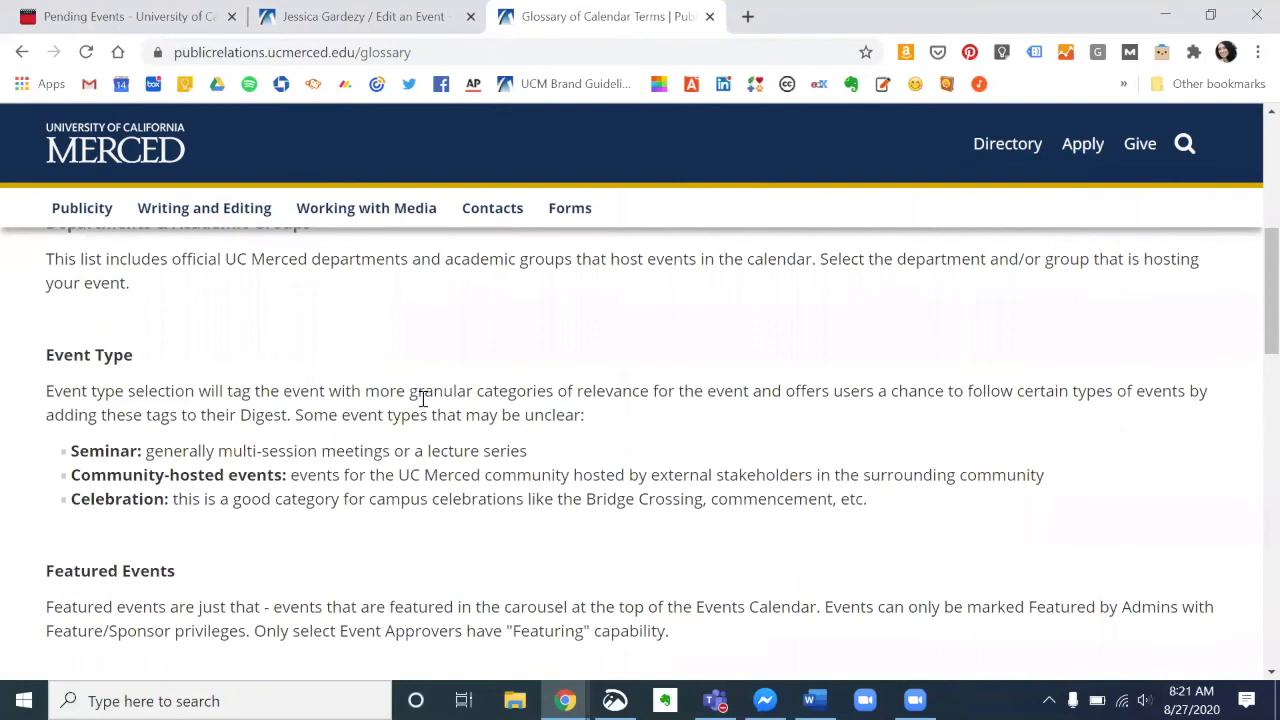